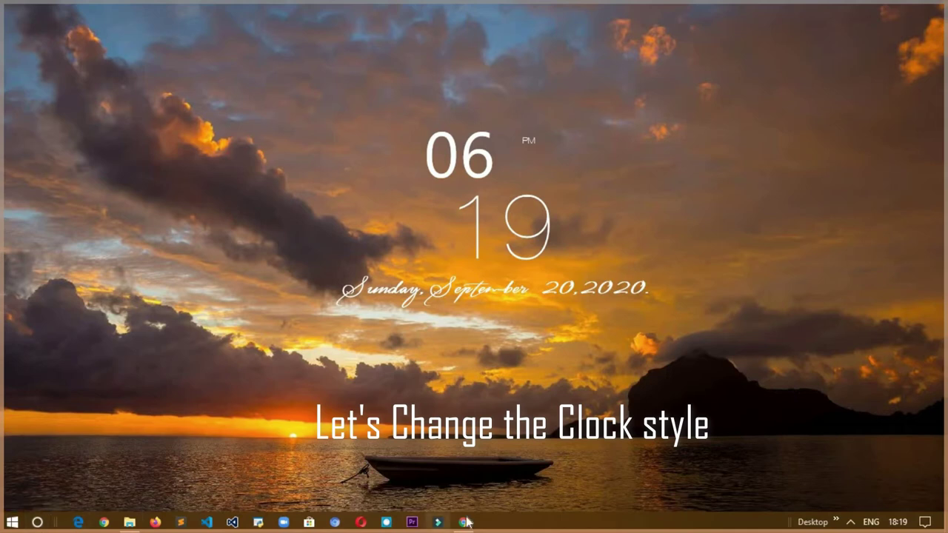
Step: Refresh the desktop, switch to Google Chrome and search Google for "T CLOCK GITHUB"
{"action": "right_click", "coordinate": [502, 428]}
{"action": "left_click", "coordinate": [558, 433]}
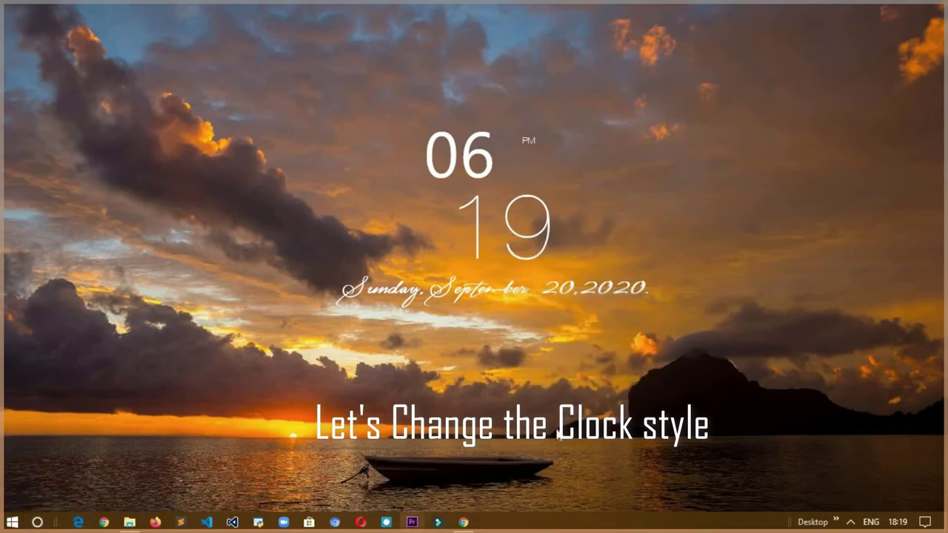
{"action": "left_click", "coordinate": [465, 523]}
{"action": "left_click", "coordinate": [541, 254]}
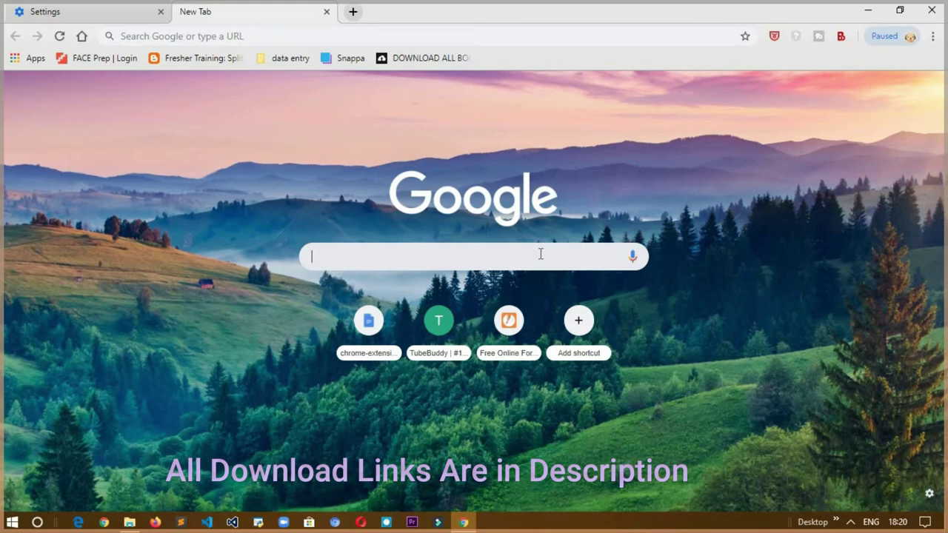
{"action": "type", "text": "T CLOCK "}
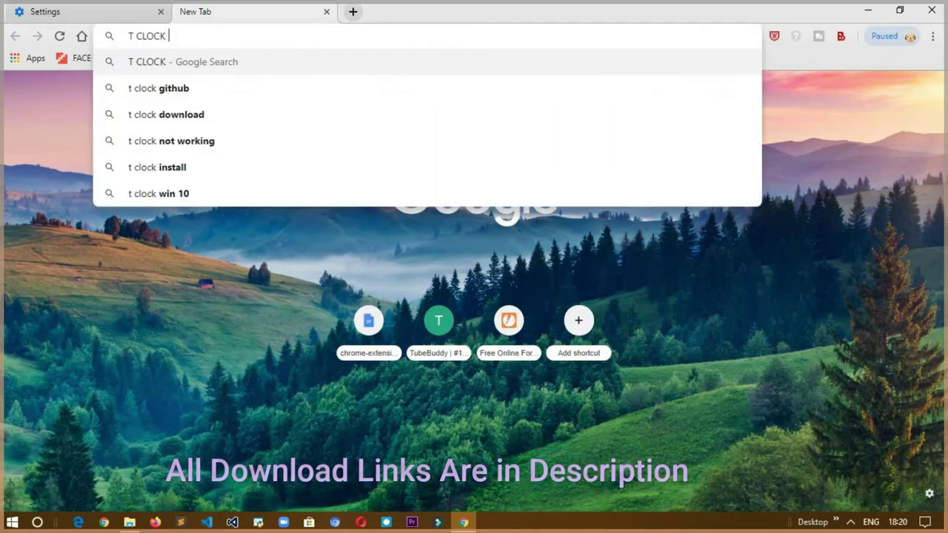
{"action": "type", "text": "GITHUB"}
{"action": "key", "text": "Return"}
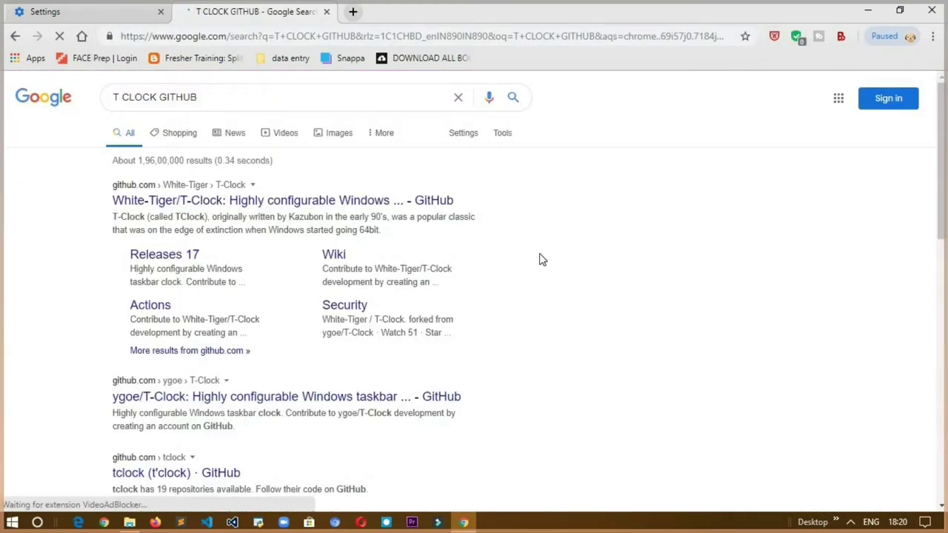
Step: Open the White-Tiger/T-Clock repository's releases on GitHub and download T-Clock.zip from the release assets
{"action": "left_click", "coordinate": [318, 201]}
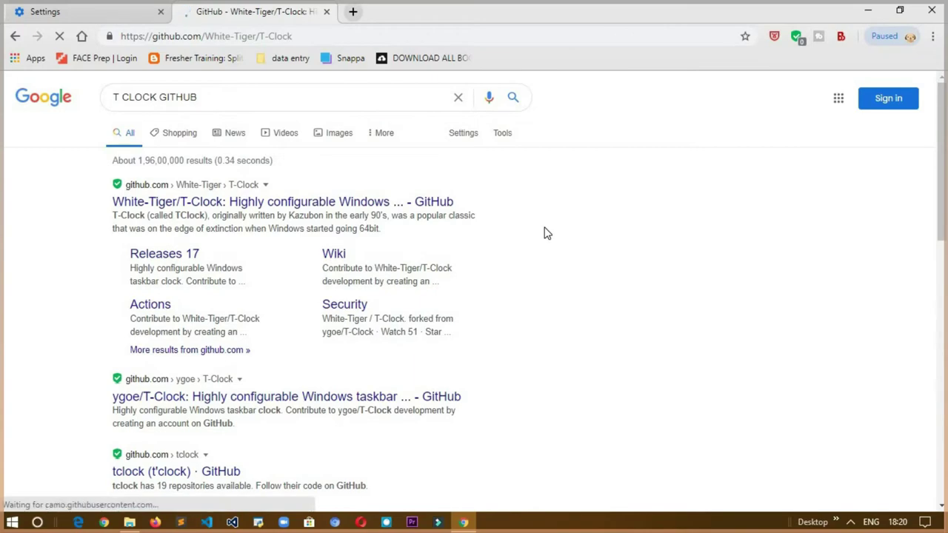
{"action": "left_click_drag", "start_coordinate": [942, 91], "coordinate": [943, 141]}
{"action": "left_click", "coordinate": [704, 197]}
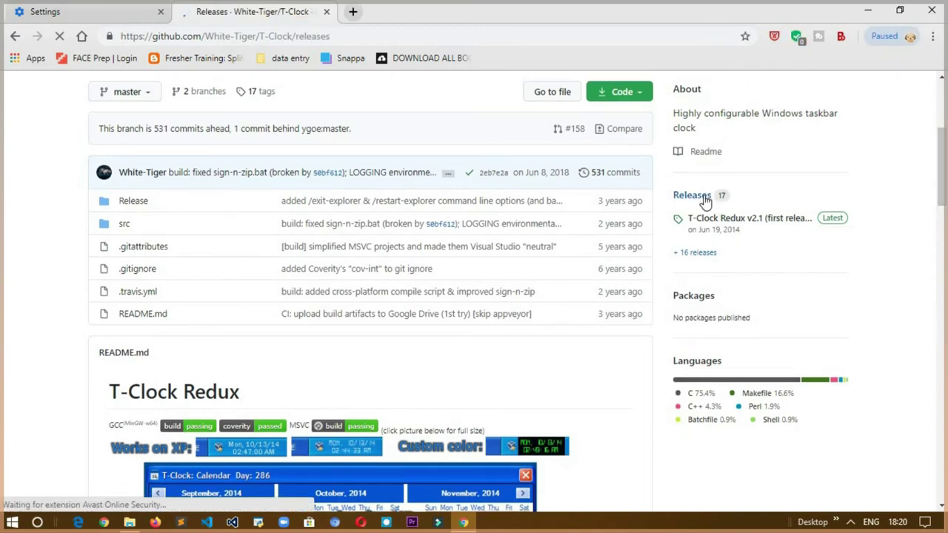
{"action": "scroll", "coordinate": [704, 200], "scroll_direction": "down", "scroll_amount": 1}
{"action": "scroll", "coordinate": [265, 351], "scroll_direction": "down", "scroll_amount": 5}
{"action": "left_click", "coordinate": [254, 354]}
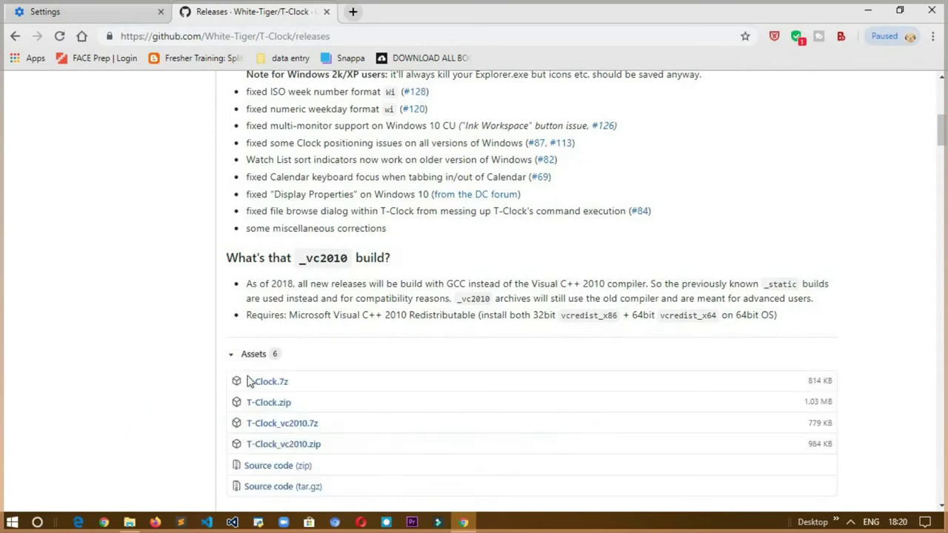
{"action": "left_click", "coordinate": [269, 405]}
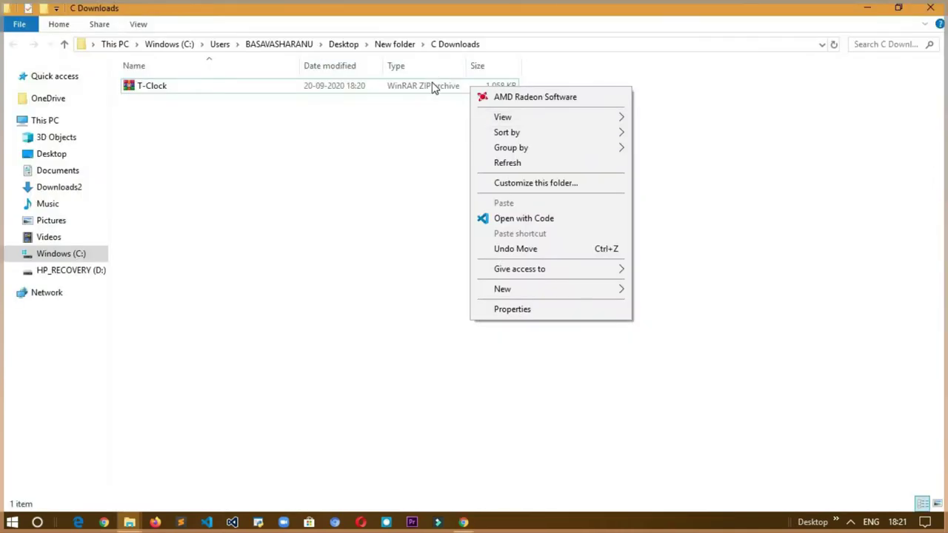
Step: Extract the downloaded T-Clock archive into its own T-Clock folder
{"action": "right_click", "coordinate": [434, 88]}
{"action": "left_click", "coordinate": [501, 182]}
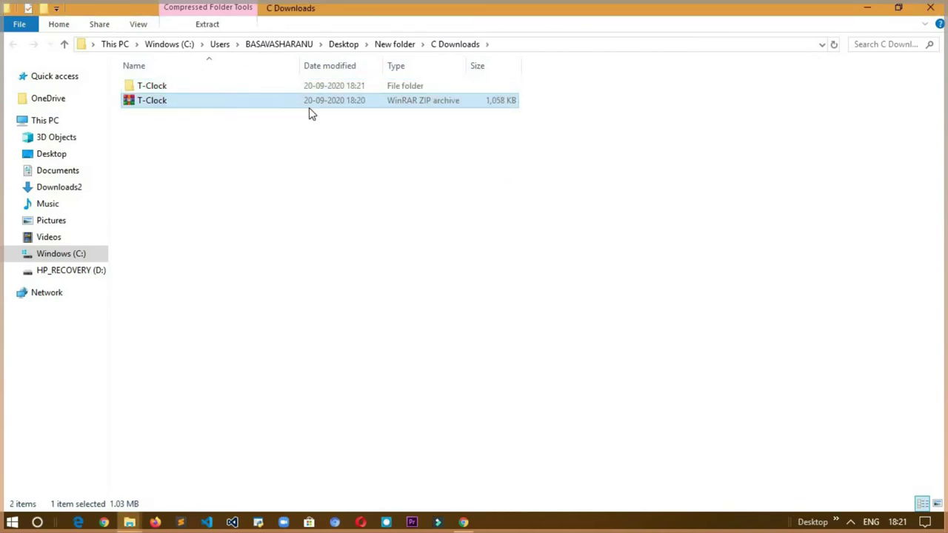
Step: Create a folder named "New Custamization" in the root of the Windows (C:) drive
{"action": "left_click", "coordinate": [48, 120]}
{"action": "double_click", "coordinate": [241, 193]}
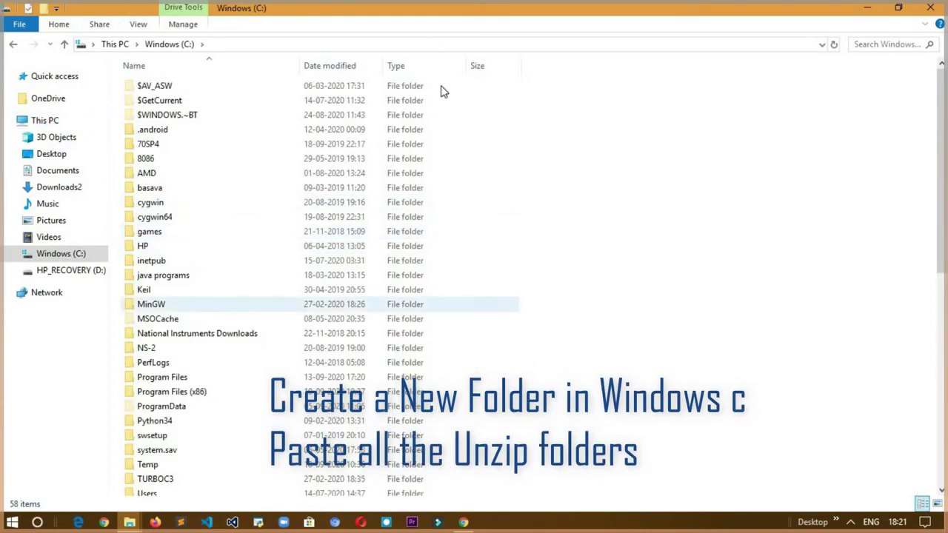
{"action": "right_click", "coordinate": [746, 126]}
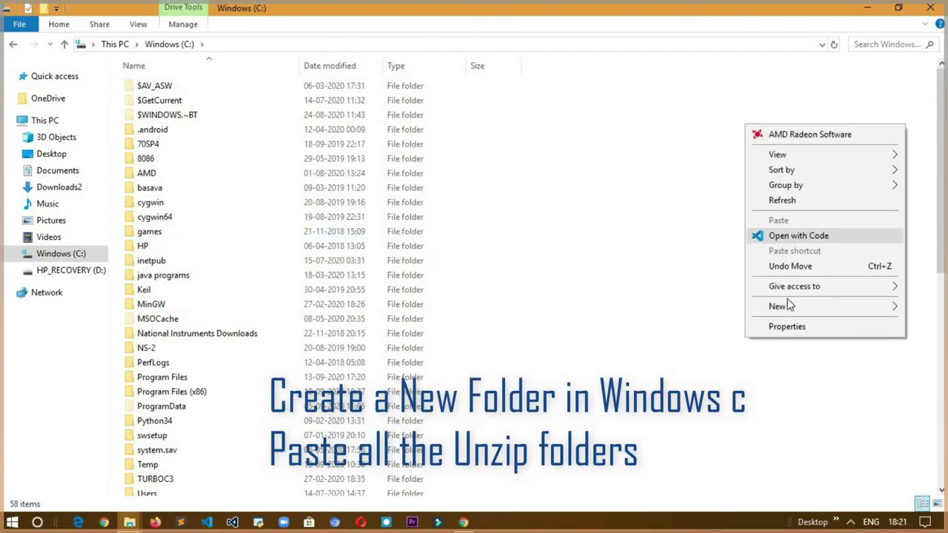
{"action": "mouse_move", "coordinate": [782, 312]}
{"action": "left_click", "coordinate": [726, 317]}
{"action": "type", "text": "New Customization"}
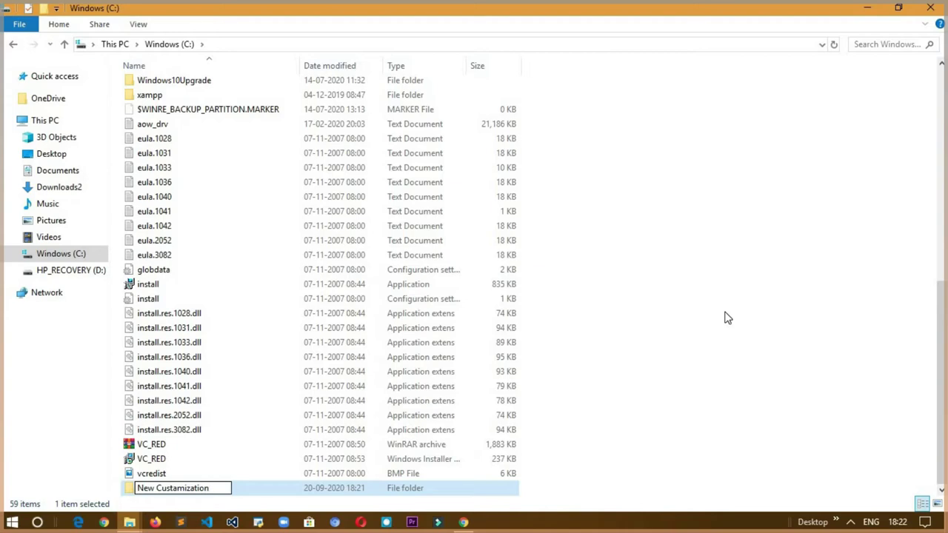
{"action": "type", "text": "amization"}
{"action": "key", "text": "Return"}
{"action": "key", "text": "Return"}
Step: Extract the T-Clock archive in Documents\C Downloads into a T-Clock subfolder
{"action": "mouse_move", "coordinate": [129, 522]}
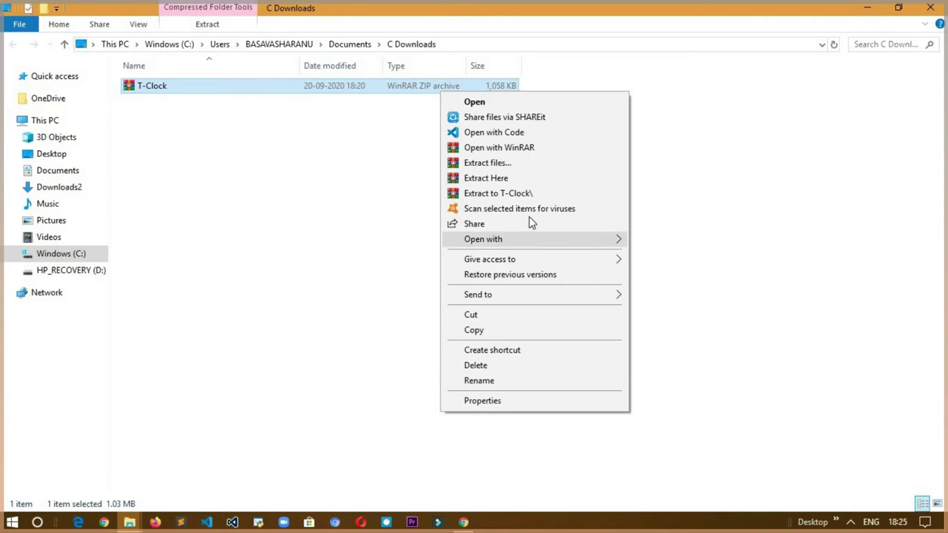
{"action": "left_click", "coordinate": [550, 194]}
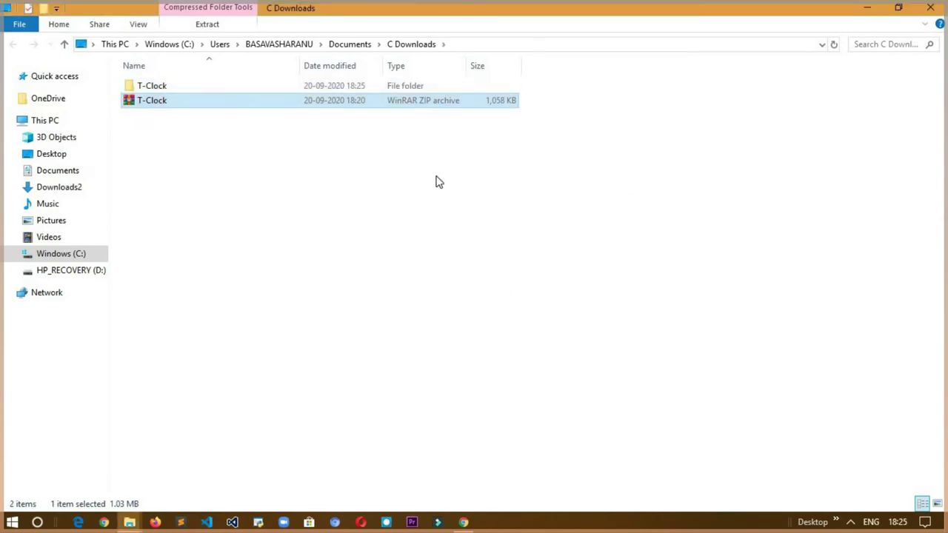
{"action": "left_click", "coordinate": [432, 217]}
Step: Paste the extracted T-Clock folder into the New Custamization folder on the C: drive
{"action": "right_click", "coordinate": [348, 89]}
{"action": "left_click", "coordinate": [413, 376]}
{"action": "left_click", "coordinate": [53, 254]}
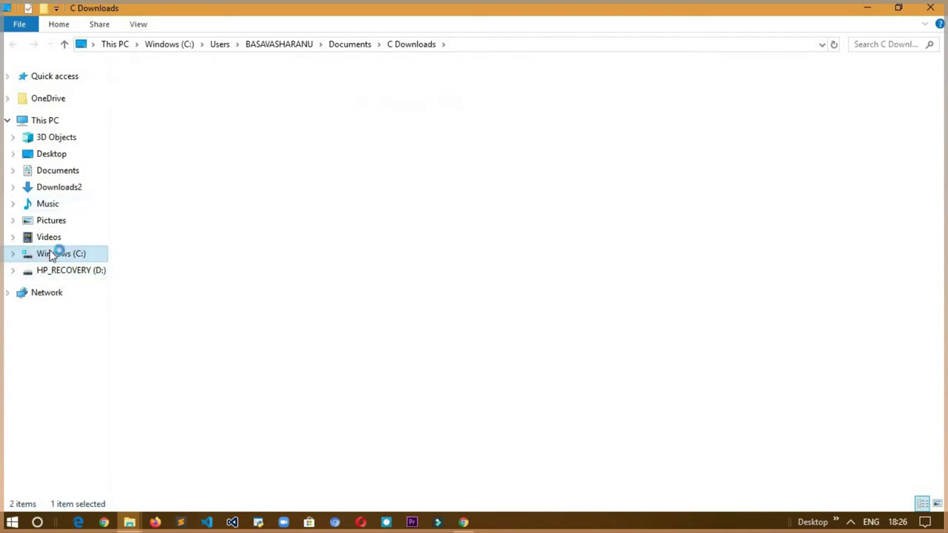
{"action": "scroll", "coordinate": [918, 163], "scroll_direction": "down", "scroll_amount": 4}
{"action": "scroll", "coordinate": [347, 269], "scroll_direction": "down", "scroll_amount": 3}
{"action": "scroll", "coordinate": [346, 270], "scroll_direction": "up", "scroll_amount": 6}
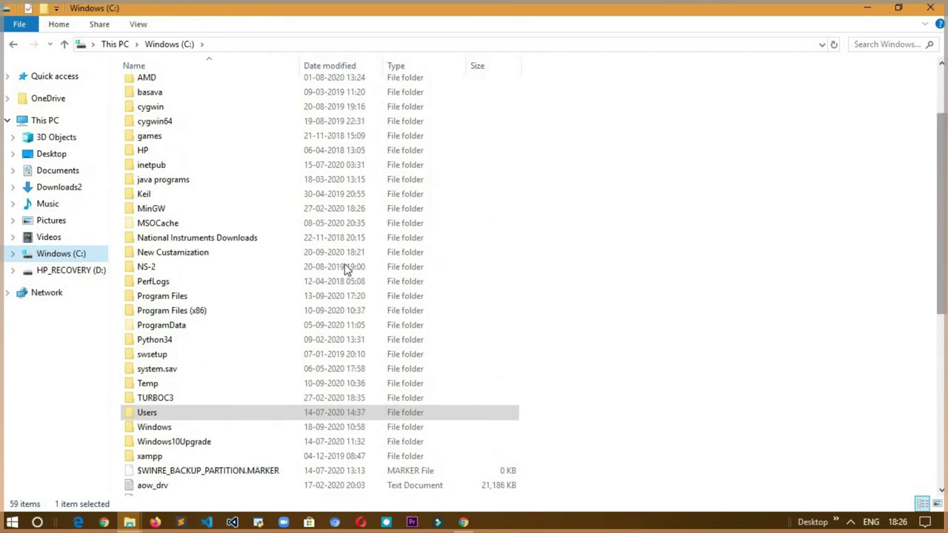
{"action": "double_click", "coordinate": [252, 254]}
{"action": "right_click", "coordinate": [437, 170]}
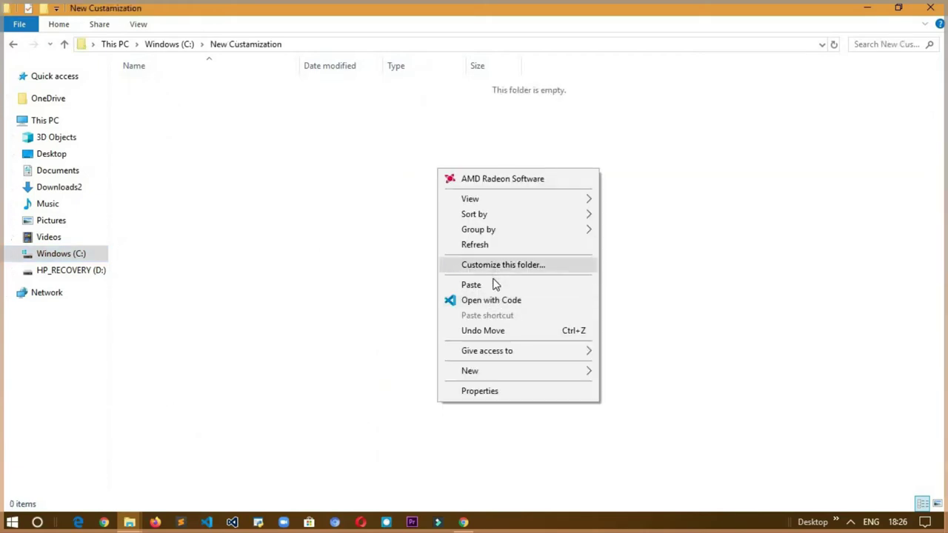
{"action": "left_click", "coordinate": [471, 285]}
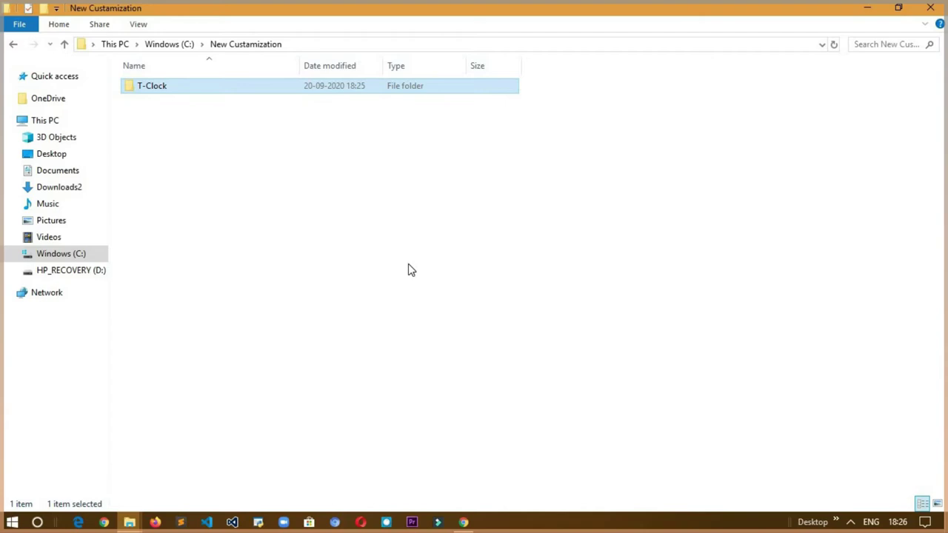
Step: Open the T-Clock folder and run the Clock64 application as administrator
{"action": "double_click", "coordinate": [403, 87]}
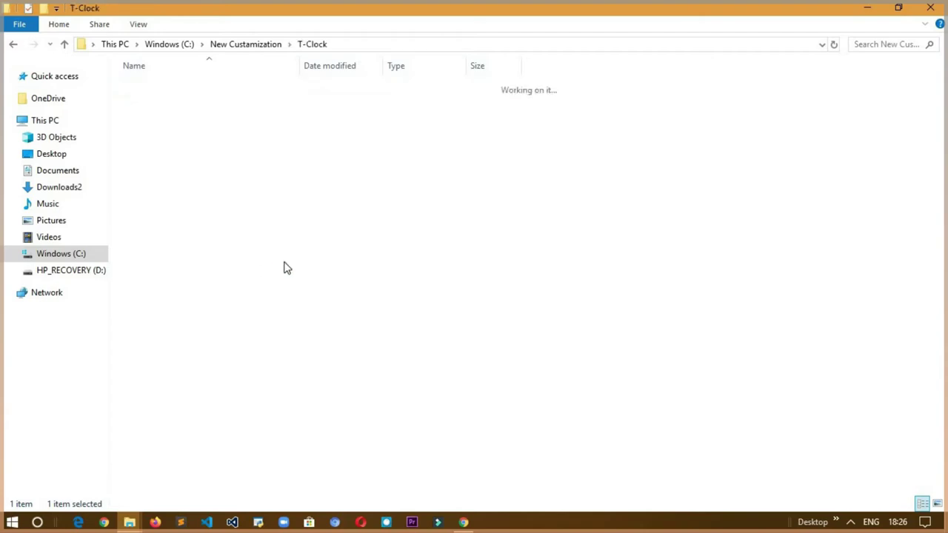
{"action": "right_click", "coordinate": [187, 152]}
{"action": "right_click", "coordinate": [185, 147]}
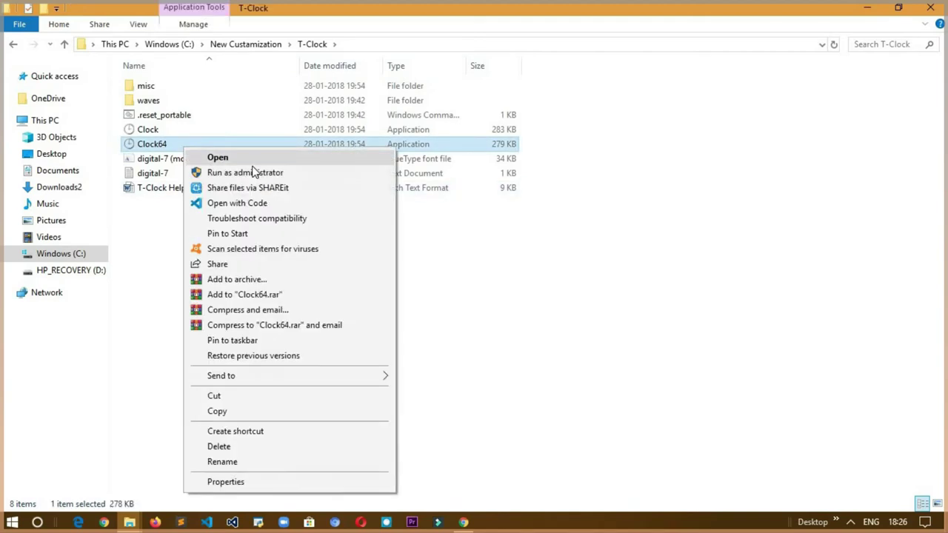
{"action": "left_click", "coordinate": [254, 170]}
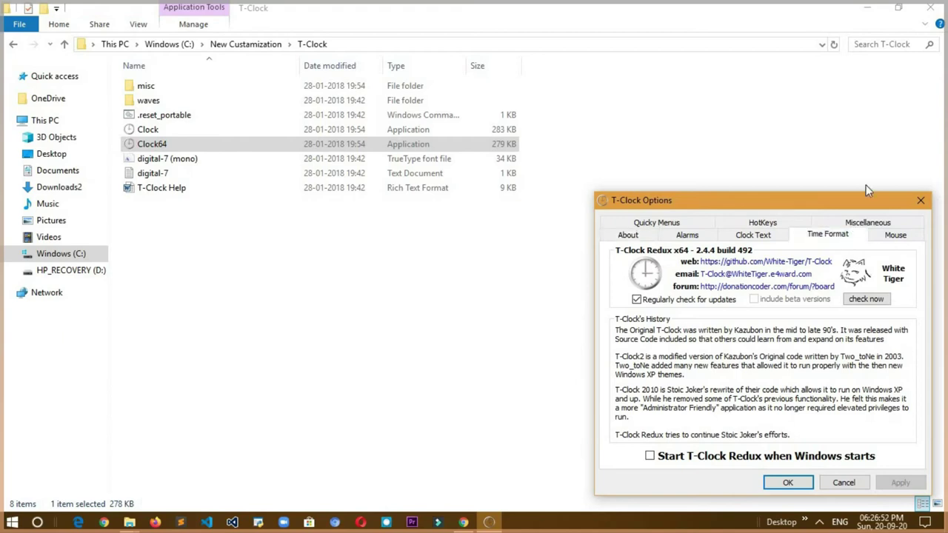
Step: Enable the advanced clock format and edit it to the single-line format "hh:nn tt ddd, dd-mm-yy"
{"action": "left_click_drag", "start_coordinate": [866, 197], "coordinate": [810, 114]}
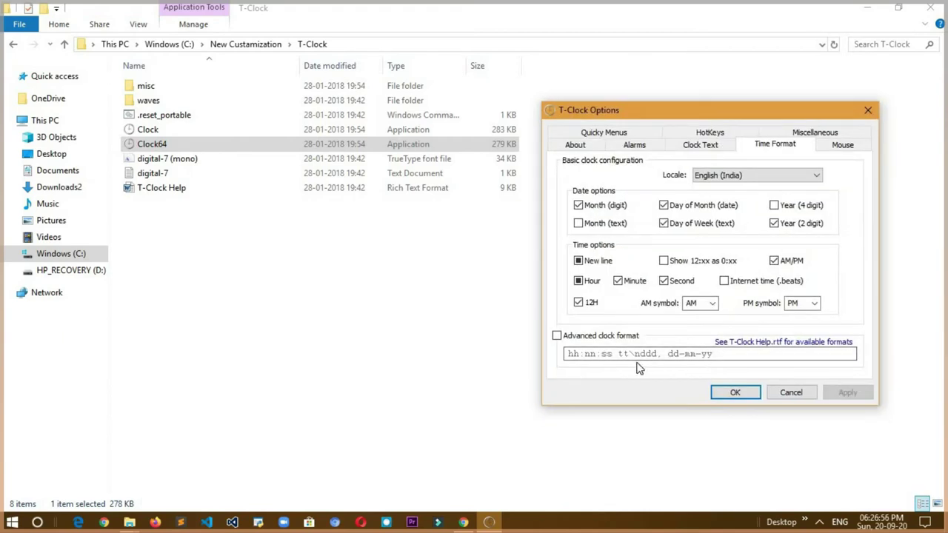
{"action": "left_click", "coordinate": [586, 341]}
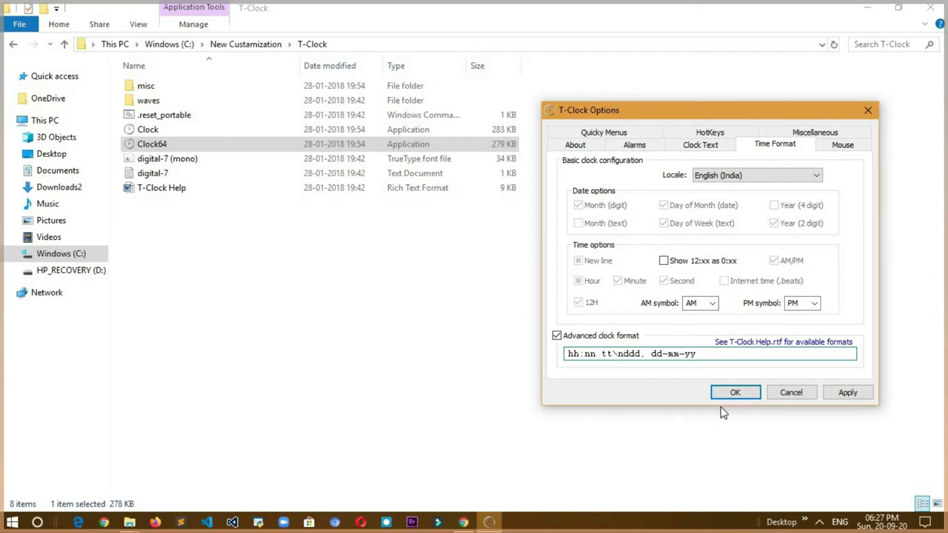
{"action": "key", "text": "BackSpace"}
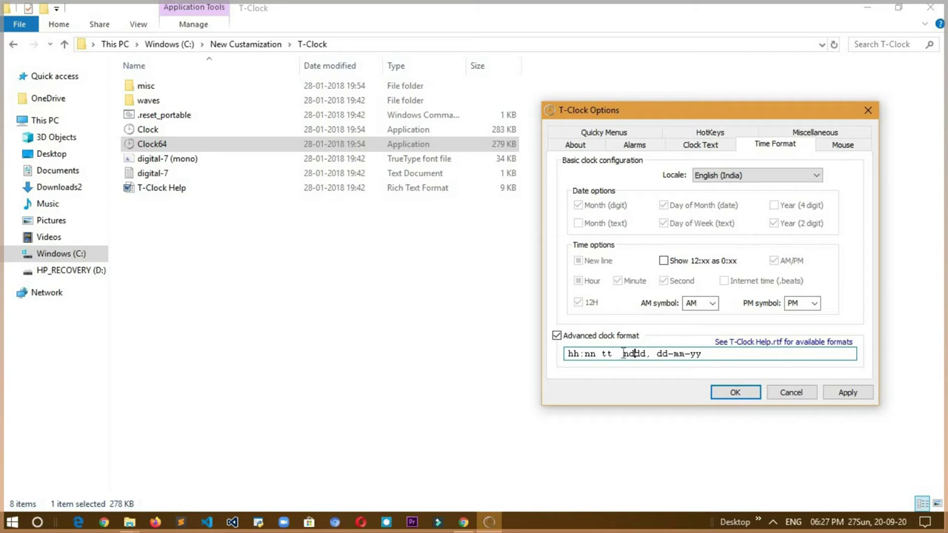
{"action": "key", "text": "Delete"}
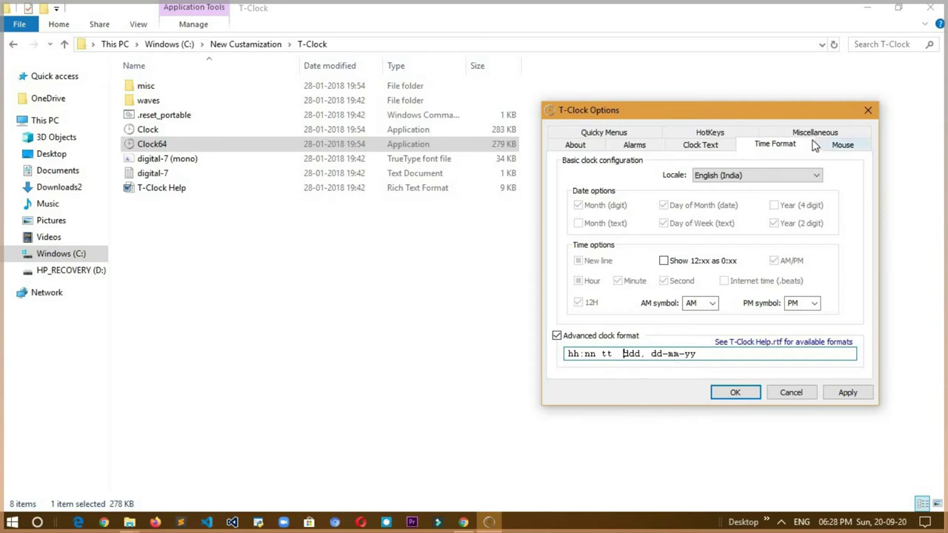
Step: Set the clock text color to the basic red (red 255, green 0, blue 0)
{"action": "left_click", "coordinate": [709, 146]}
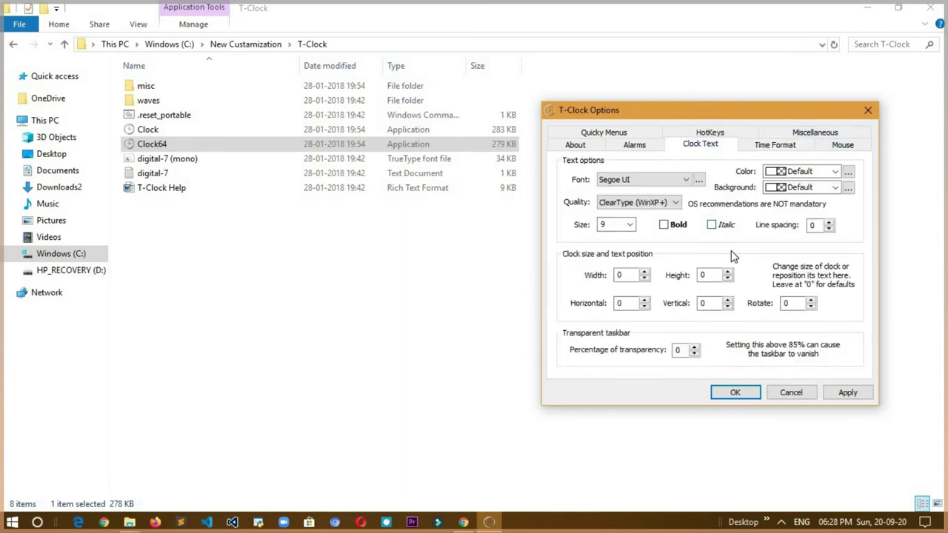
{"action": "left_click", "coordinate": [848, 174]}
{"action": "left_click", "coordinate": [849, 128]}
{"action": "left_click", "coordinate": [849, 172]}
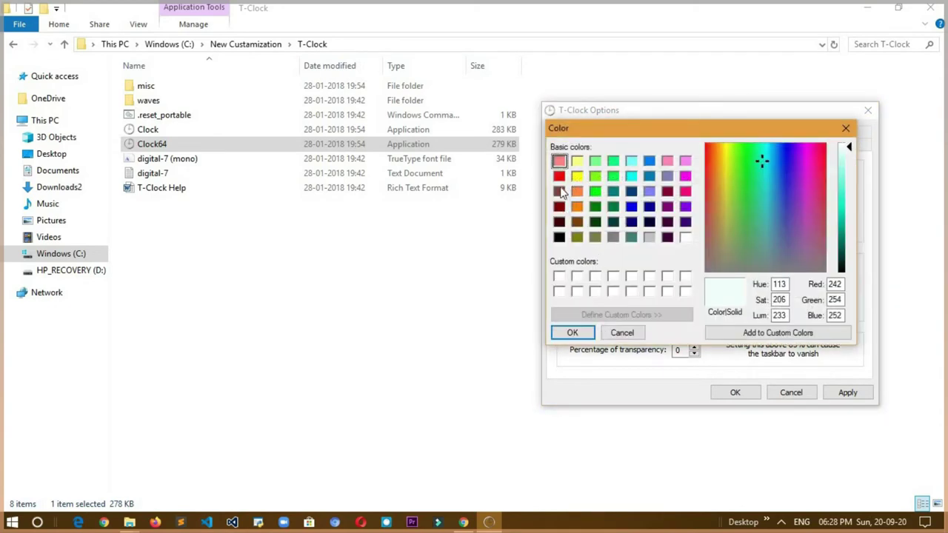
{"action": "left_click", "coordinate": [559, 191]}
{"action": "left_click", "coordinate": [559, 175]}
{"action": "left_click", "coordinate": [572, 332]}
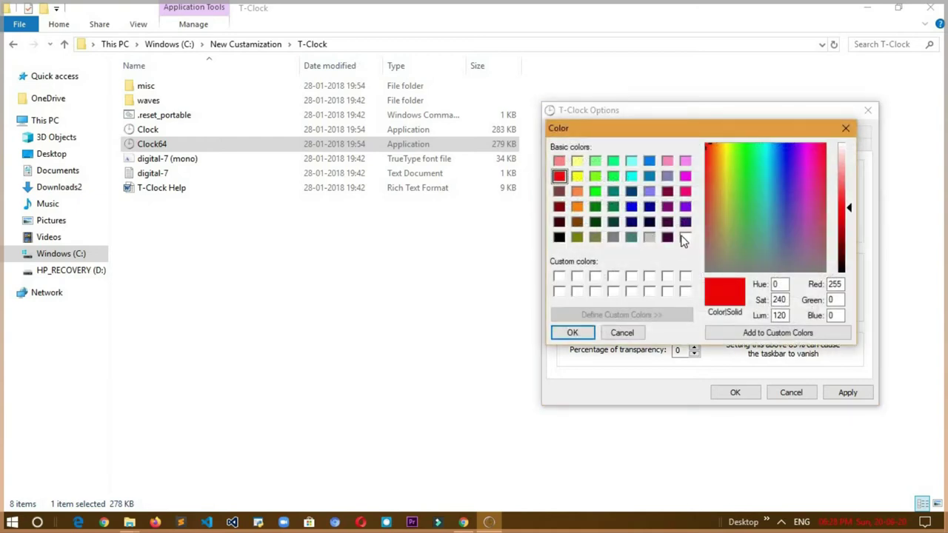
Step: Try white (#ffffff) and Transparent as the clock text color
{"action": "left_click", "coordinate": [685, 237]}
{"action": "left_click", "coordinate": [572, 332]}
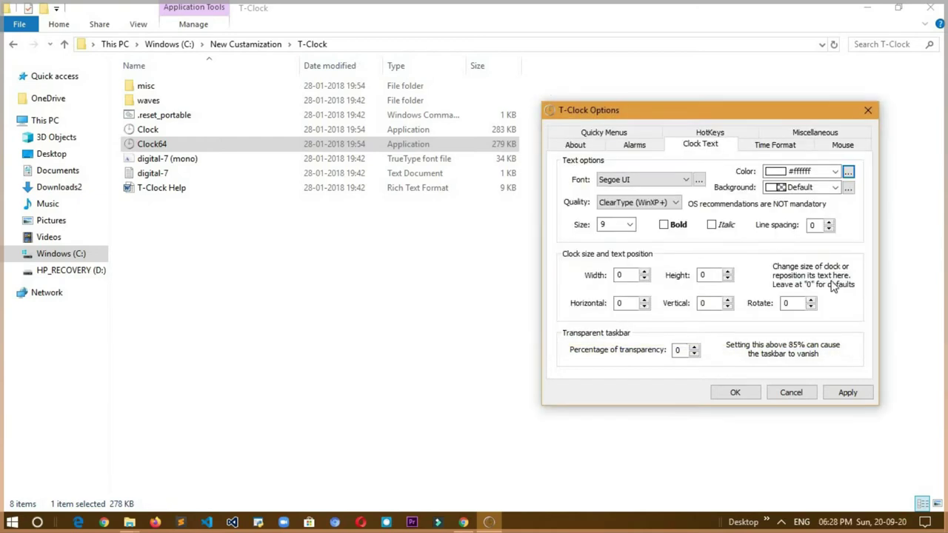
{"action": "left_click", "coordinate": [835, 171]}
{"action": "left_click", "coordinate": [790, 199]}
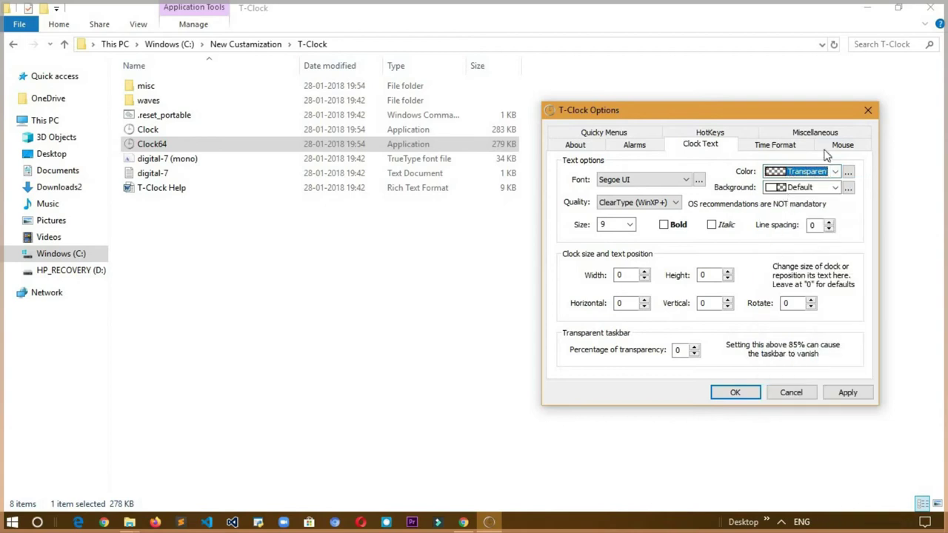
Step: Set the clock text color to Default, keep the Segoe UI font, and apply and close the T-Clock options
{"action": "left_click", "coordinate": [836, 172]}
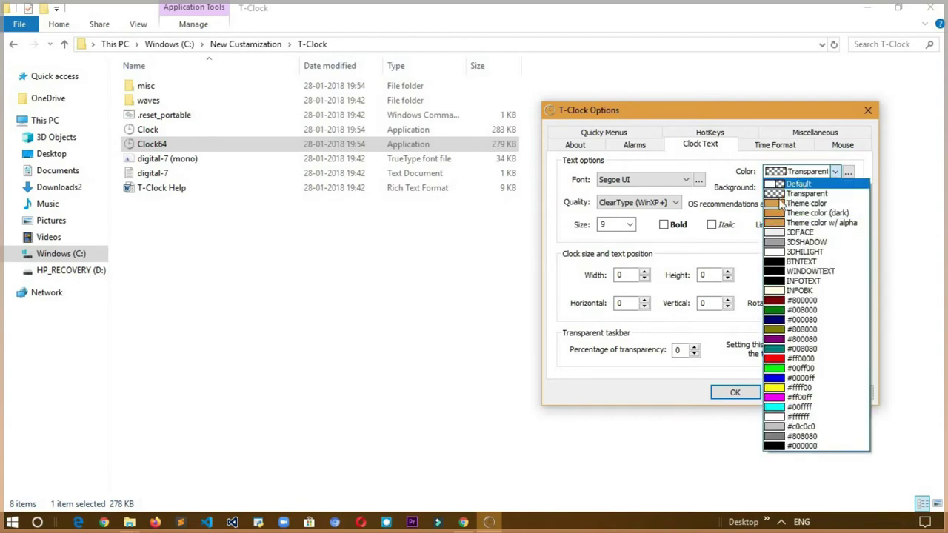
{"action": "left_click", "coordinate": [798, 183]}
{"action": "left_click", "coordinate": [676, 184]}
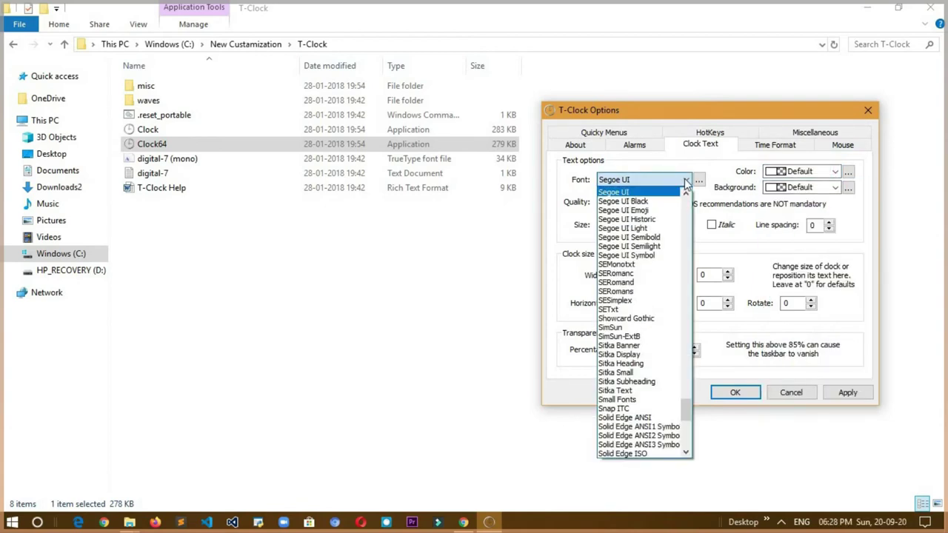
{"action": "left_click", "coordinate": [686, 182]}
{"action": "left_click", "coordinate": [850, 394]}
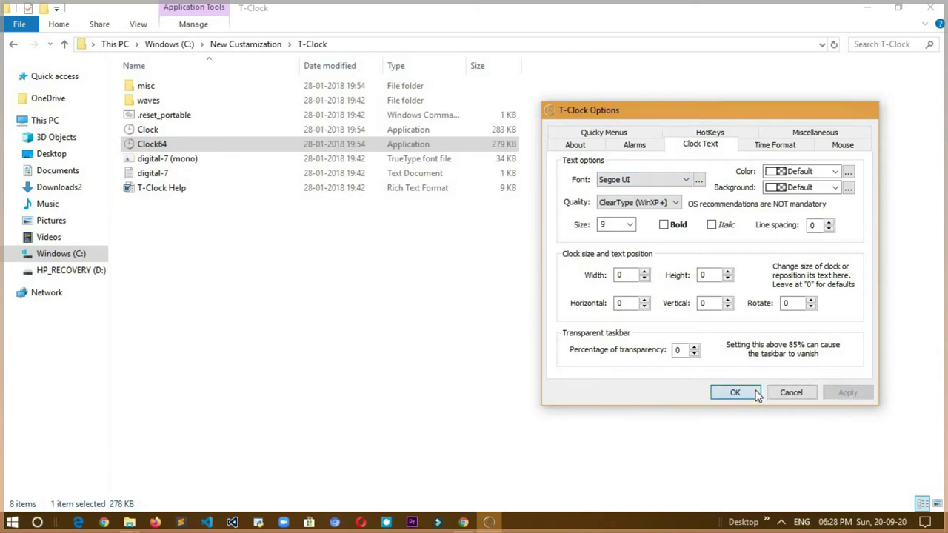
{"action": "left_click", "coordinate": [756, 393]}
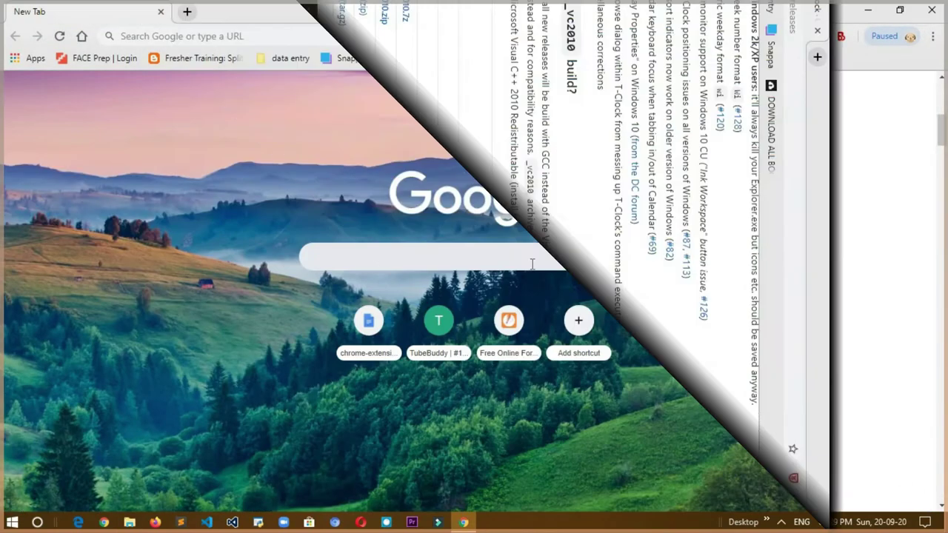
Step: Search the web for "taskbarx github" and open the ChrisAnd1998/TaskbarX repository on GitHub
{"action": "type", "text": "taskbae"}
{"action": "key", "text": "BackSpace"}
{"action": "type", "text": "r x"}
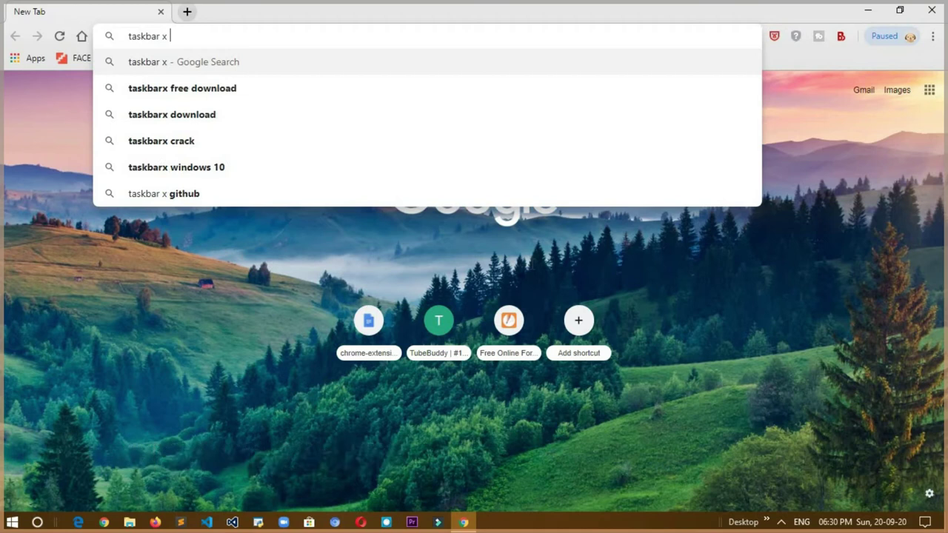
{"action": "key", "text": "BackSpace"}
{"action": "key", "text": "BackSpace"}
{"action": "type", "text": "x github"}
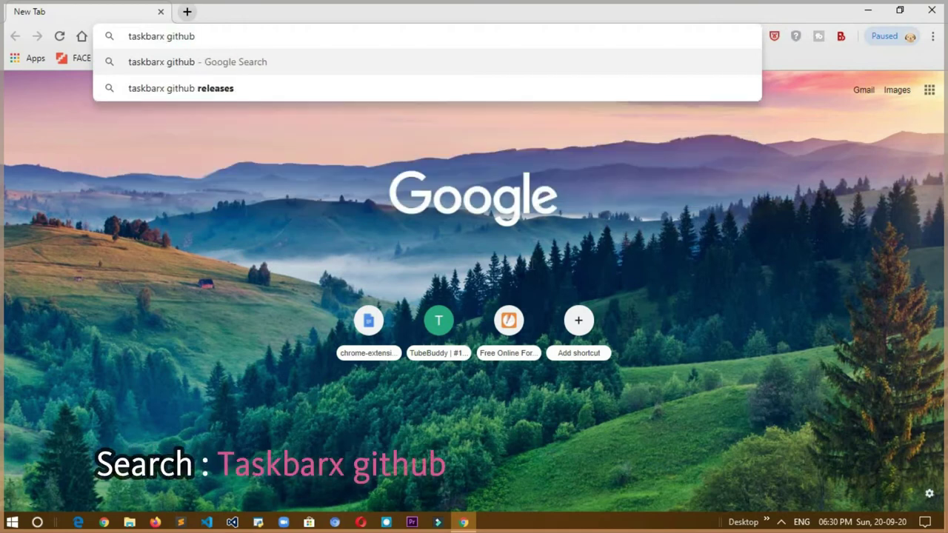
{"action": "key", "text": "Return"}
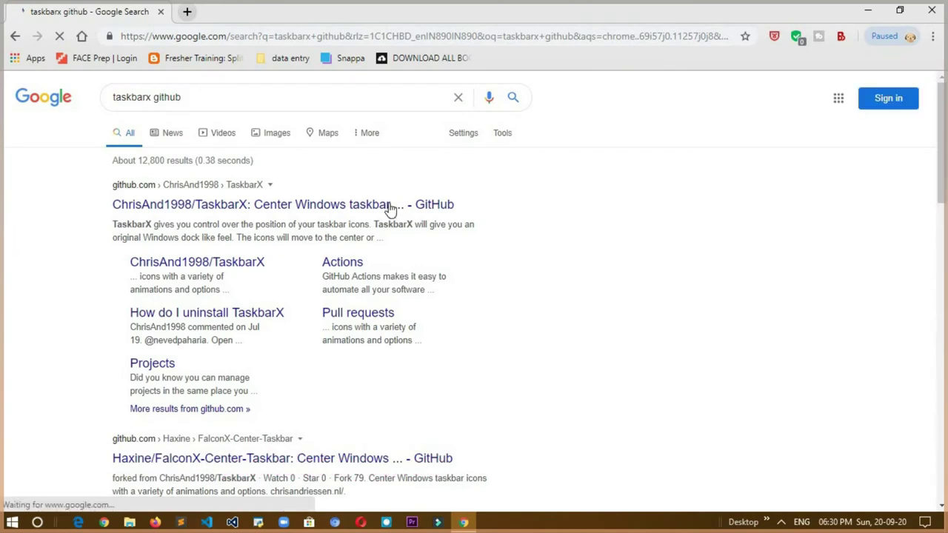
{"action": "left_click", "coordinate": [389, 205]}
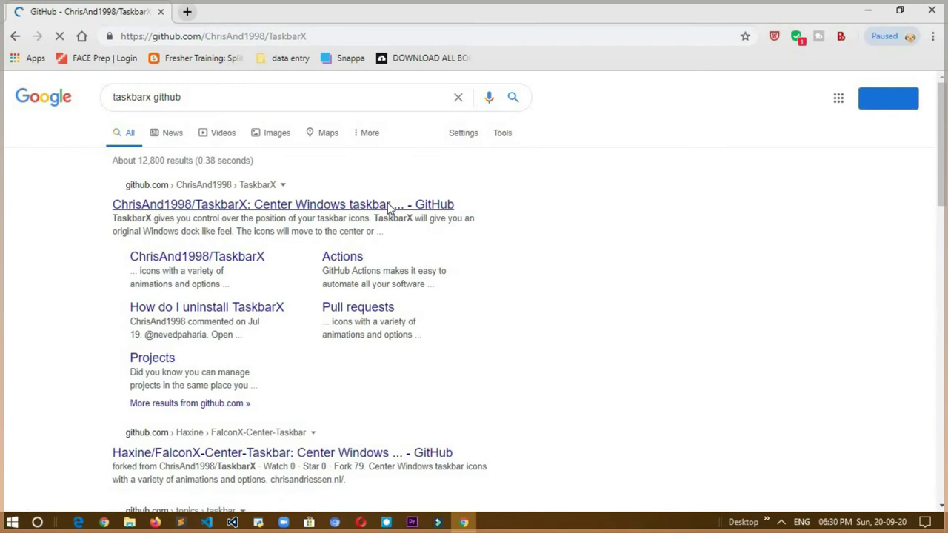
Step: On the repository's Releases page, expand the assets of the 1.6.2.0 pre-release and download TaskbarX_1.6.2.0_130920201636.zip
{"action": "scroll", "coordinate": [939, 111], "scroll_direction": "down", "scroll_amount": 3}
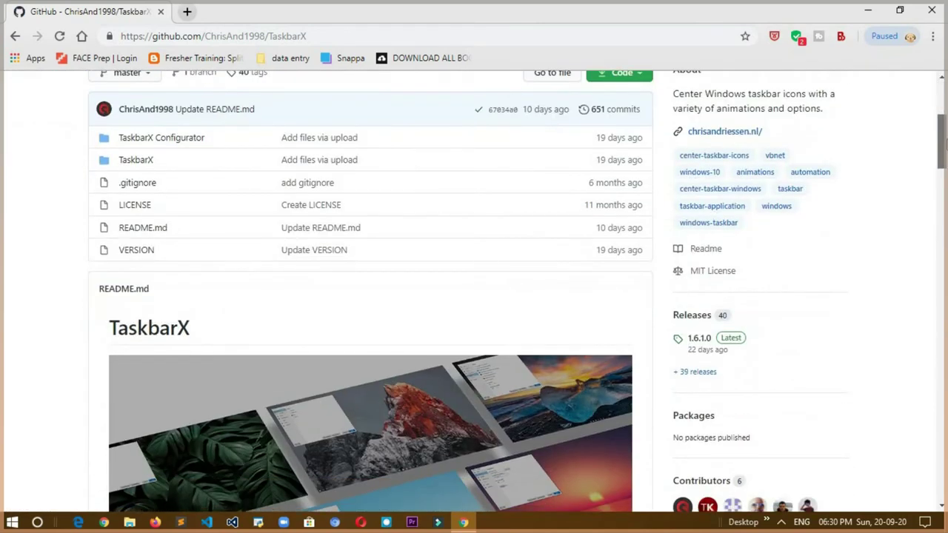
{"action": "left_click", "coordinate": [700, 324]}
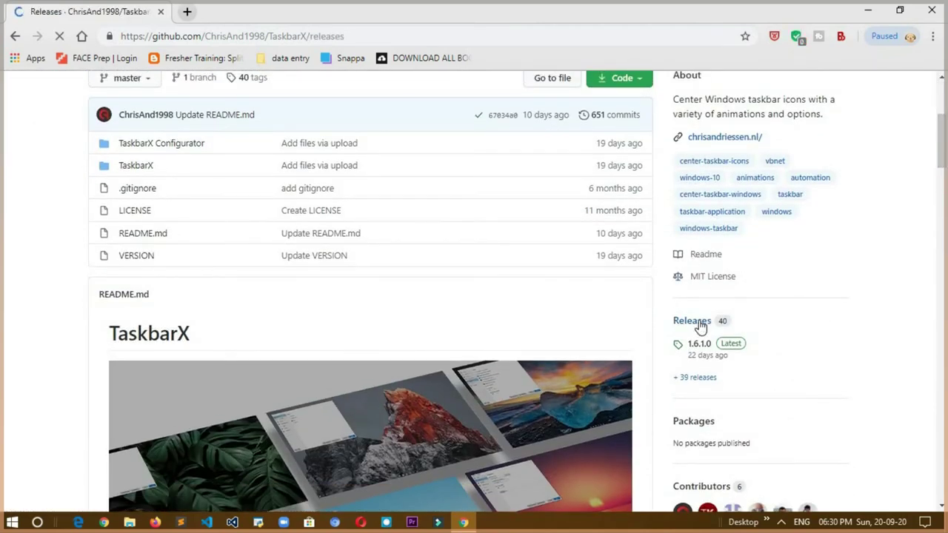
{"action": "scroll", "coordinate": [259, 265], "scroll_direction": "down", "scroll_amount": 5}
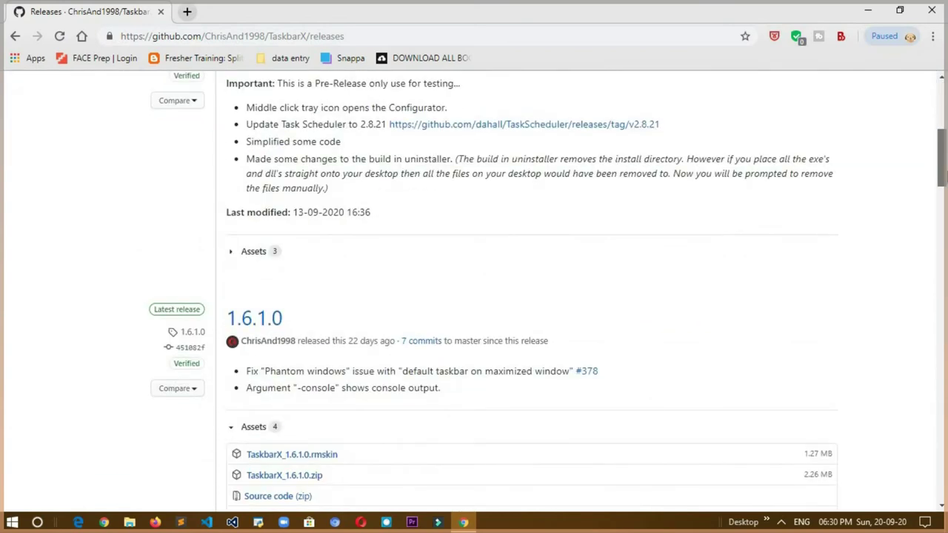
{"action": "left_click", "coordinate": [253, 254]}
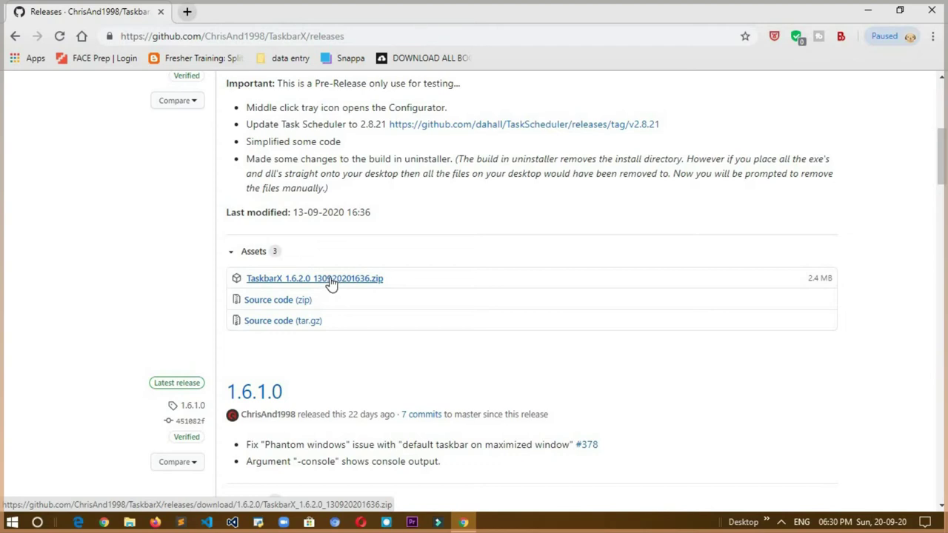
{"action": "left_click_drag", "start_coordinate": [387, 280], "coordinate": [303, 288]}
{"action": "left_click", "coordinate": [283, 286]}
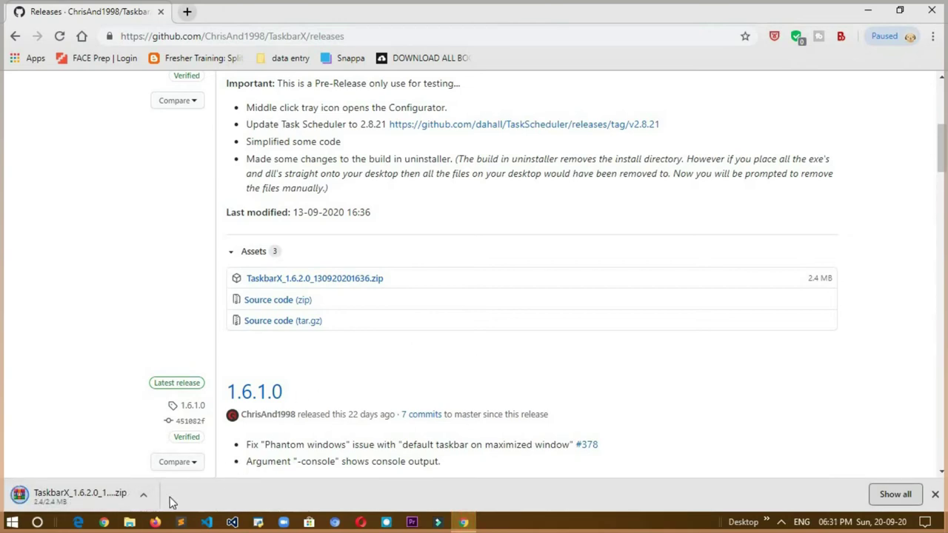
{"action": "left_click", "coordinate": [144, 501]}
{"action": "left_click", "coordinate": [184, 448]}
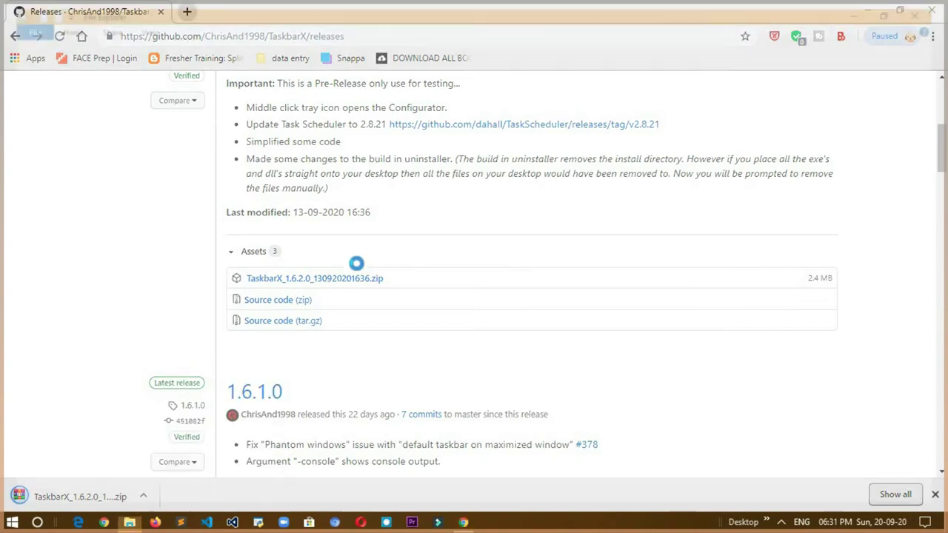
{"action": "right_click", "coordinate": [389, 86]}
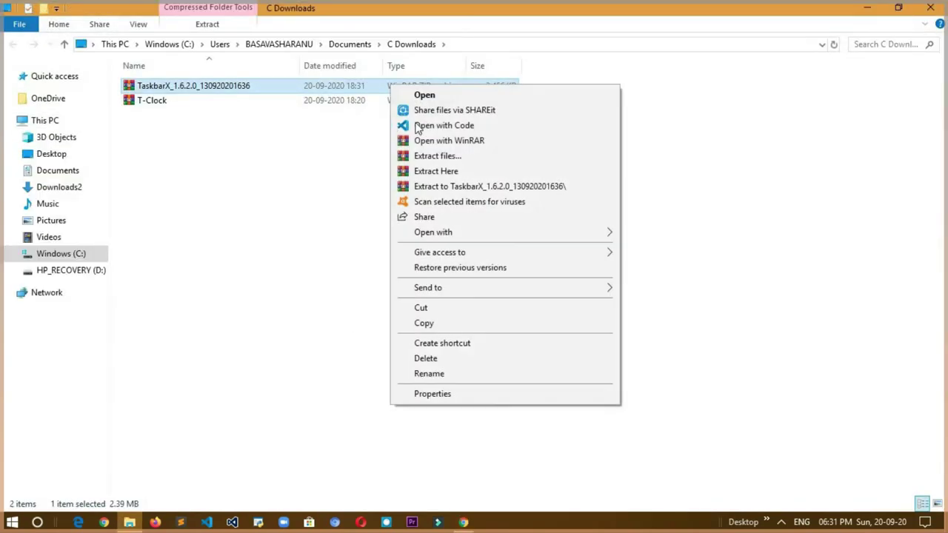
{"action": "left_click", "coordinate": [453, 186]}
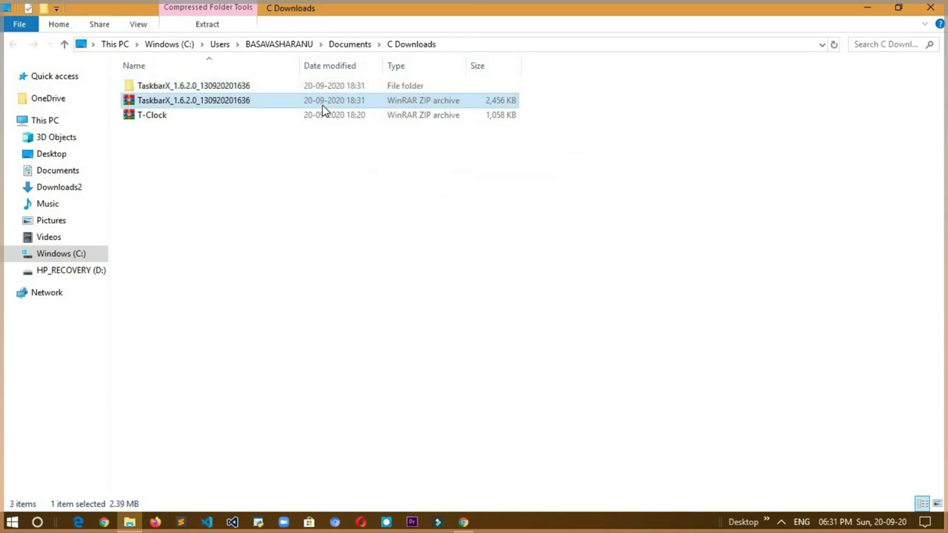
{"action": "left_click", "coordinate": [295, 87]}
{"action": "right_click", "coordinate": [295, 84]}
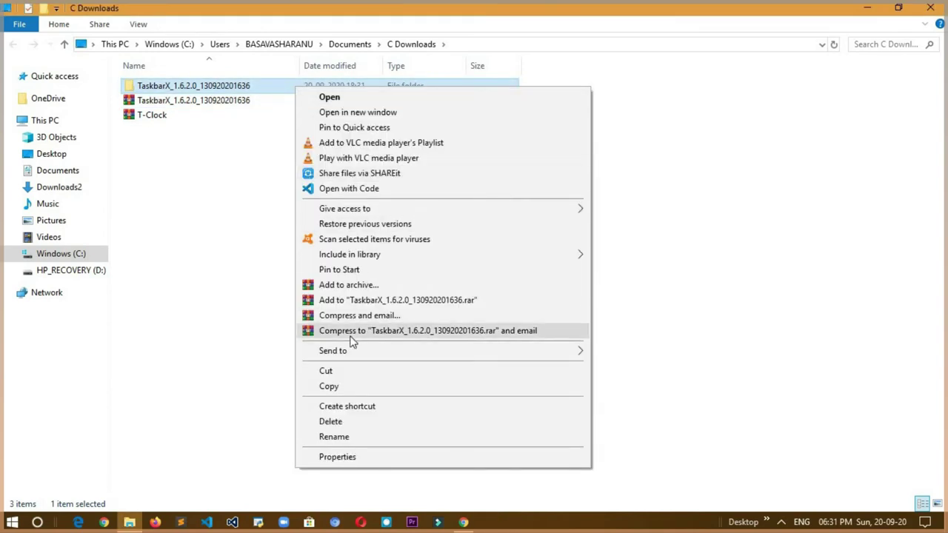
{"action": "left_click", "coordinate": [336, 375]}
{"action": "left_click", "coordinate": [77, 254]}
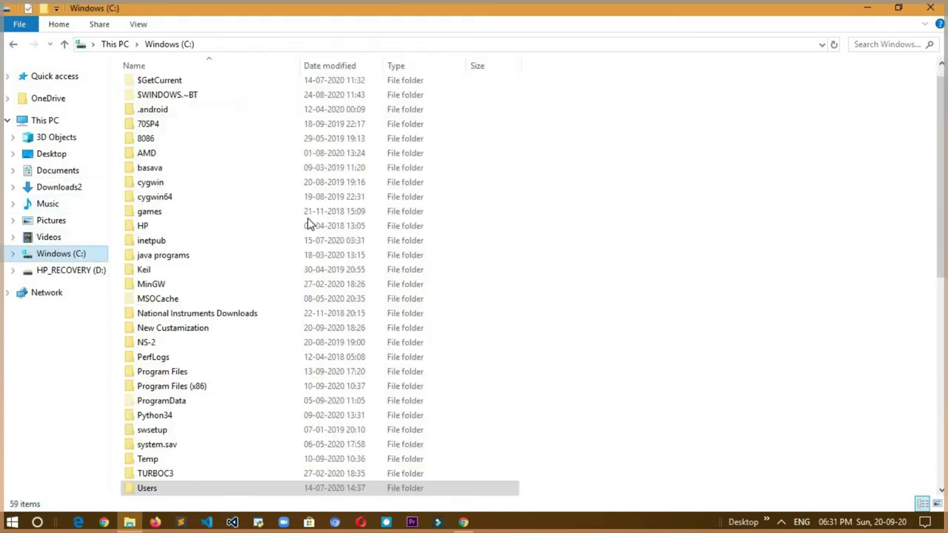
{"action": "double_click", "coordinate": [211, 331]}
{"action": "right_click", "coordinate": [329, 232]}
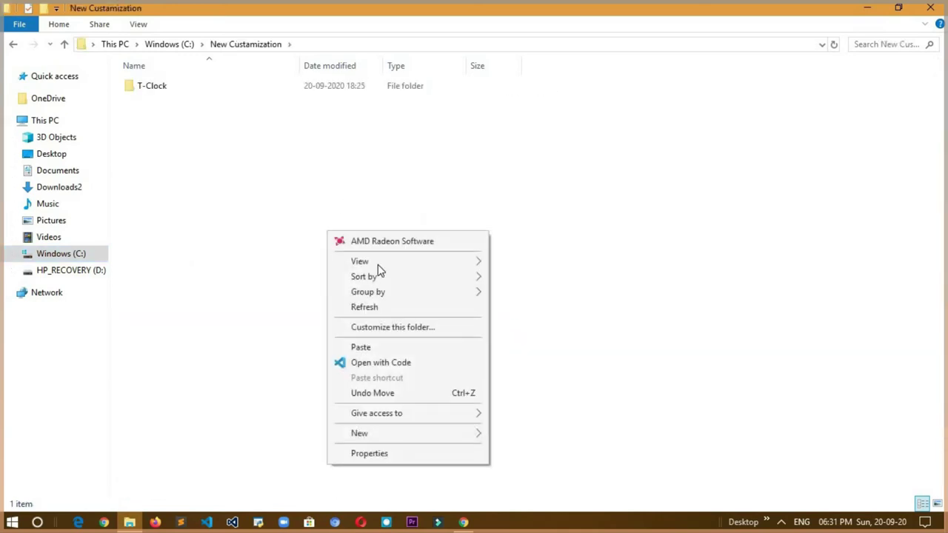
{"action": "left_click", "coordinate": [359, 306]}
{"action": "right_click", "coordinate": [371, 331]}
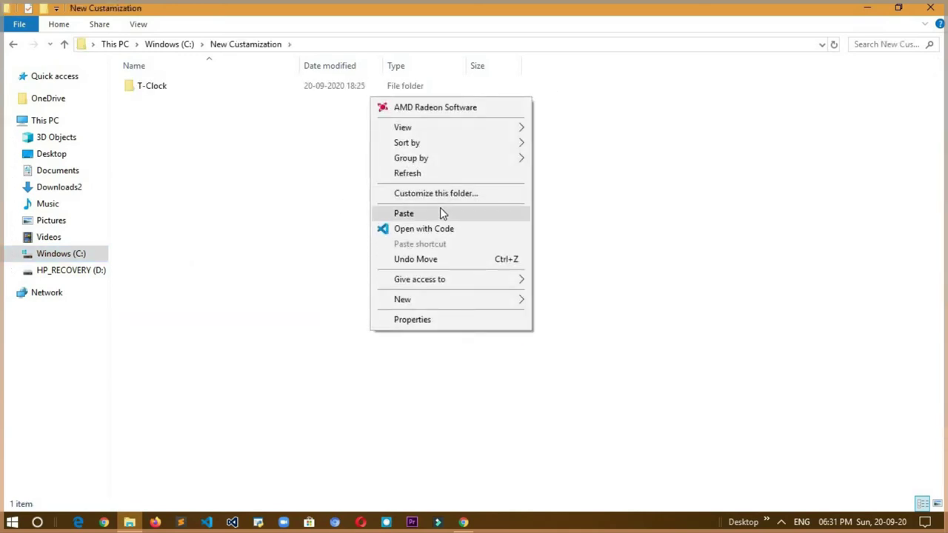
{"action": "left_click", "coordinate": [440, 211]}
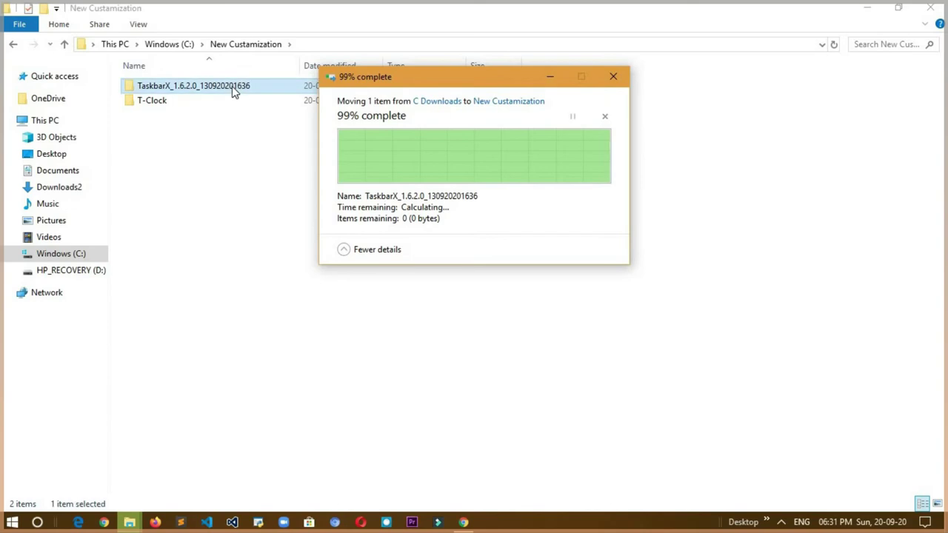
Step: Run the TaskbarX application from the moved TaskbarX folder and minimize the folder window
{"action": "double_click", "coordinate": [232, 87]}
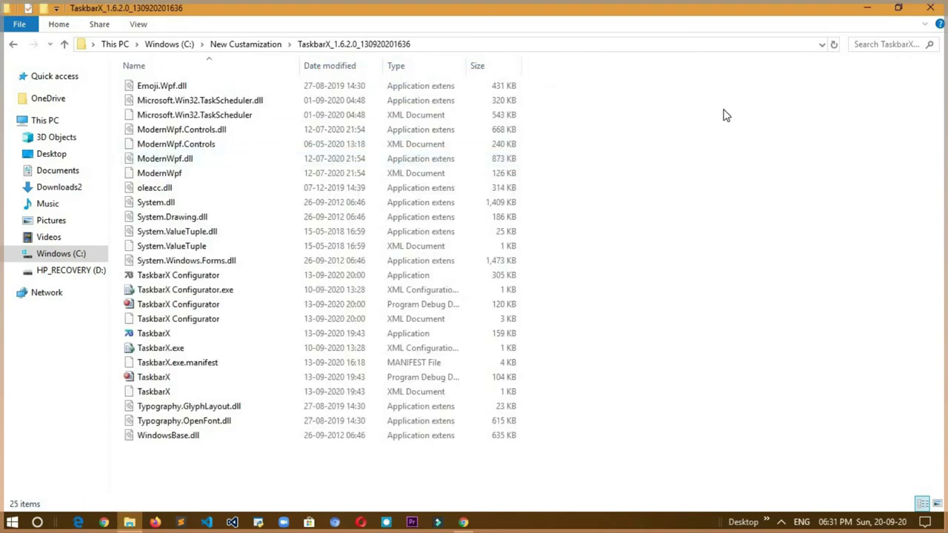
{"action": "right_click", "coordinate": [196, 335]}
{"action": "left_click", "coordinate": [293, 181]}
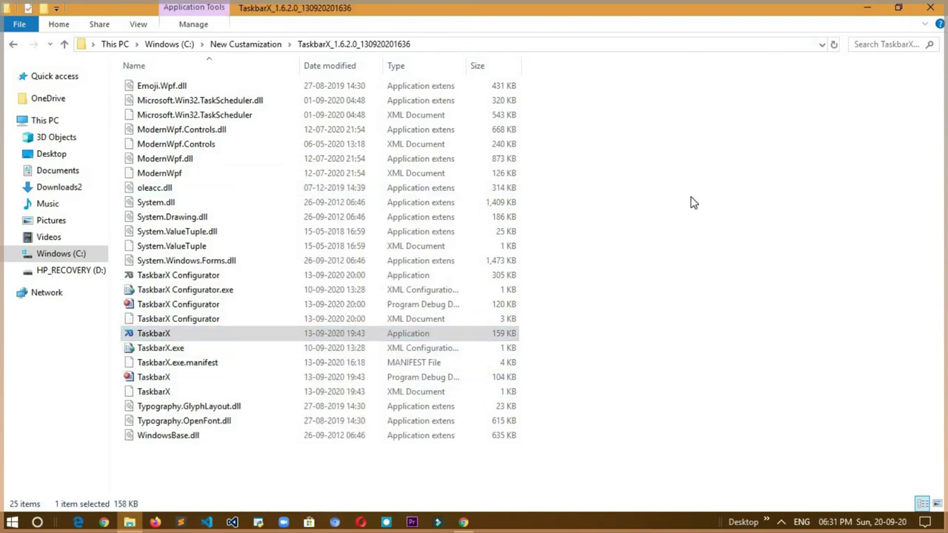
{"action": "left_click", "coordinate": [868, 9]}
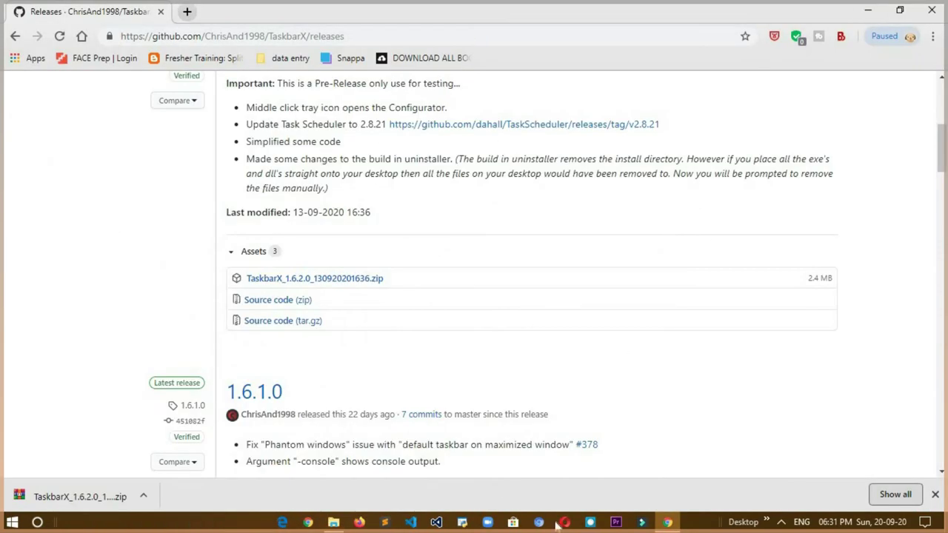
Step: Run TaskbarX Configurator as administrator from the TaskbarX folder and clear the other windows to show the desktop
{"action": "left_click", "coordinate": [334, 522]}
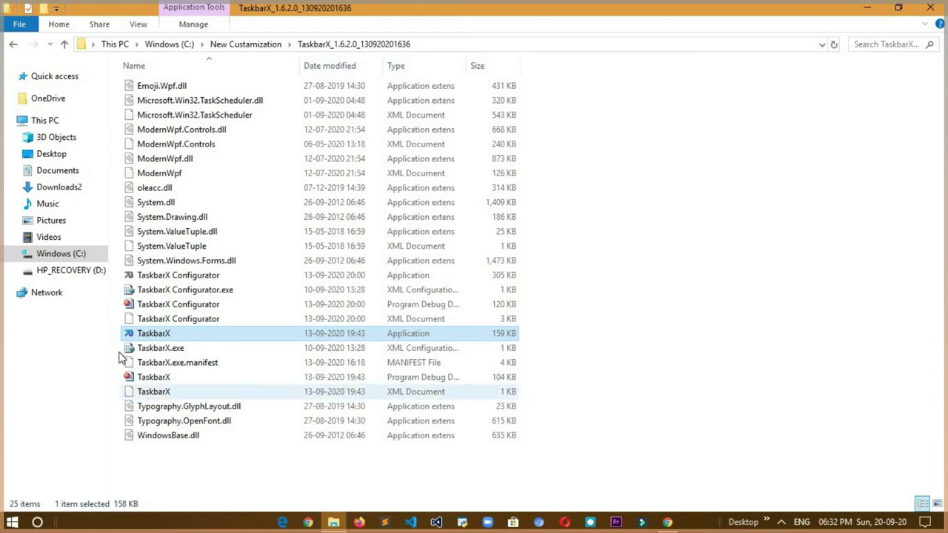
{"action": "right_click", "coordinate": [213, 277]}
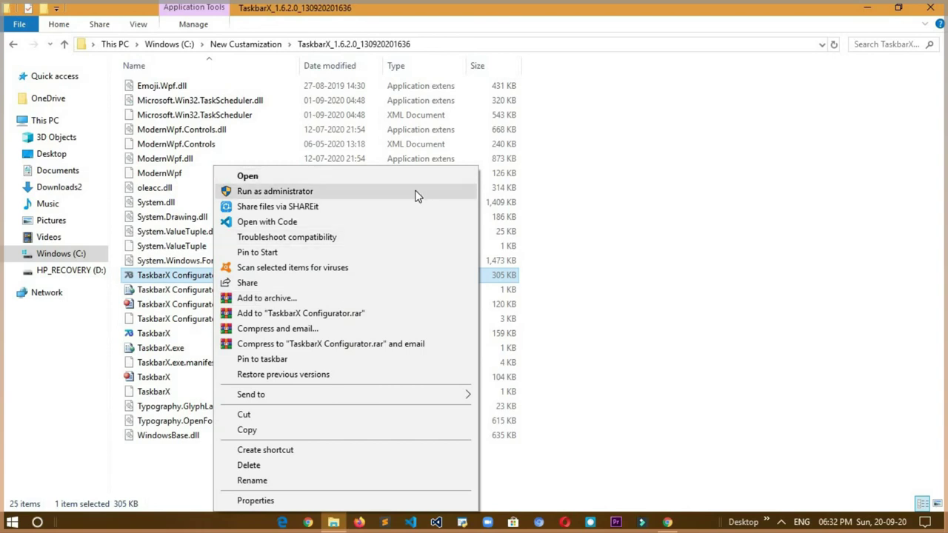
{"action": "left_click", "coordinate": [417, 192]}
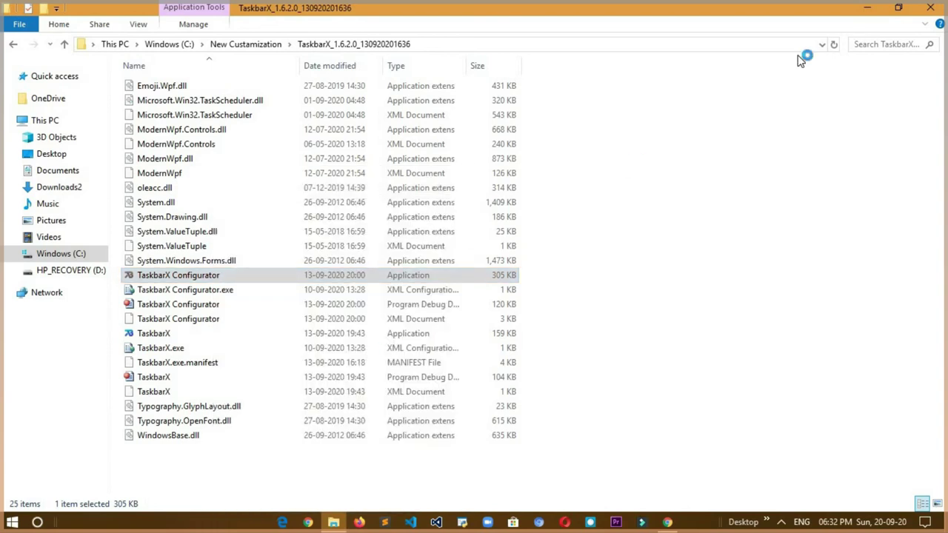
{"action": "left_click", "coordinate": [868, 9]}
{"action": "key", "text": "super+d"}
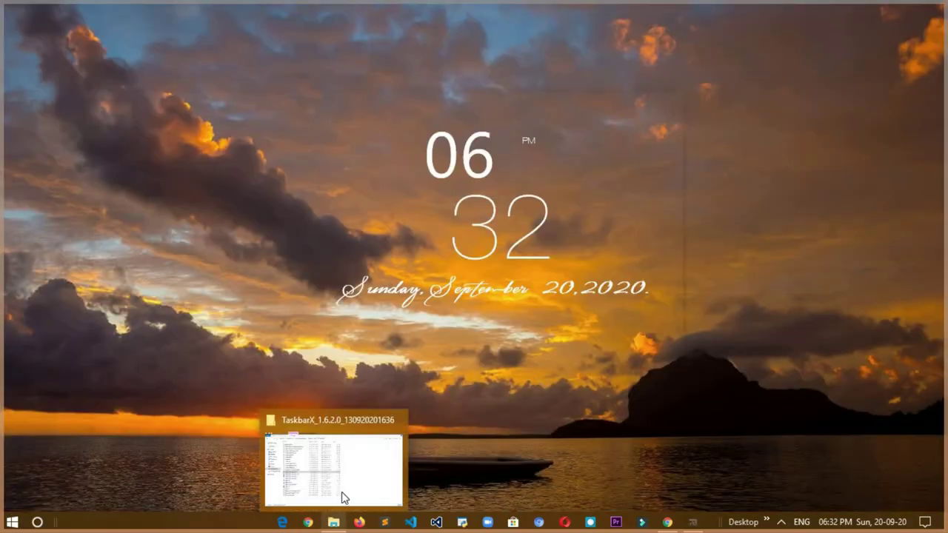
{"action": "left_click", "coordinate": [334, 466]}
Step: Try the Transparent, Blur and Acrylic taskbar styles in TaskbarX Configurator, and apply Blur as the final style
{"action": "left_click", "coordinate": [345, 113]}
{"action": "left_click", "coordinate": [760, 454]}
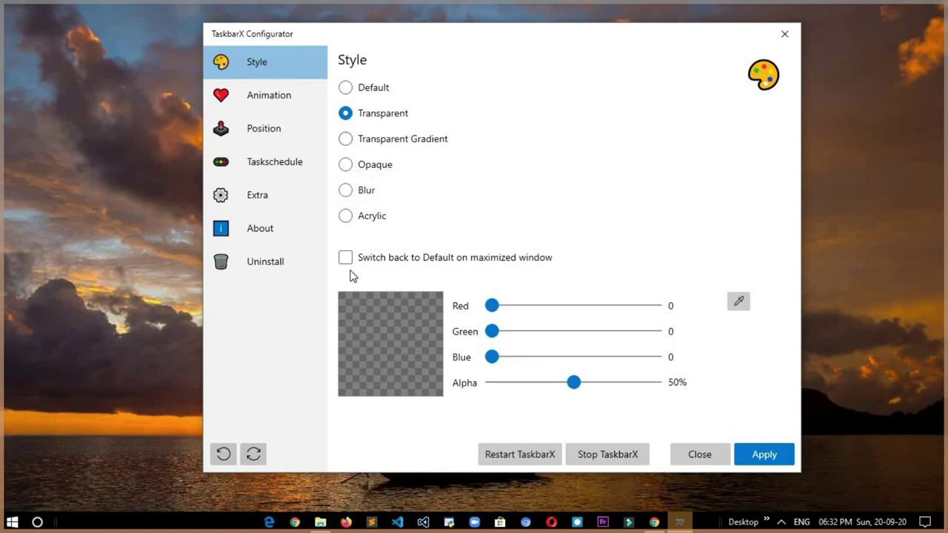
{"action": "left_click", "coordinate": [367, 190]}
{"action": "left_click", "coordinate": [761, 457]}
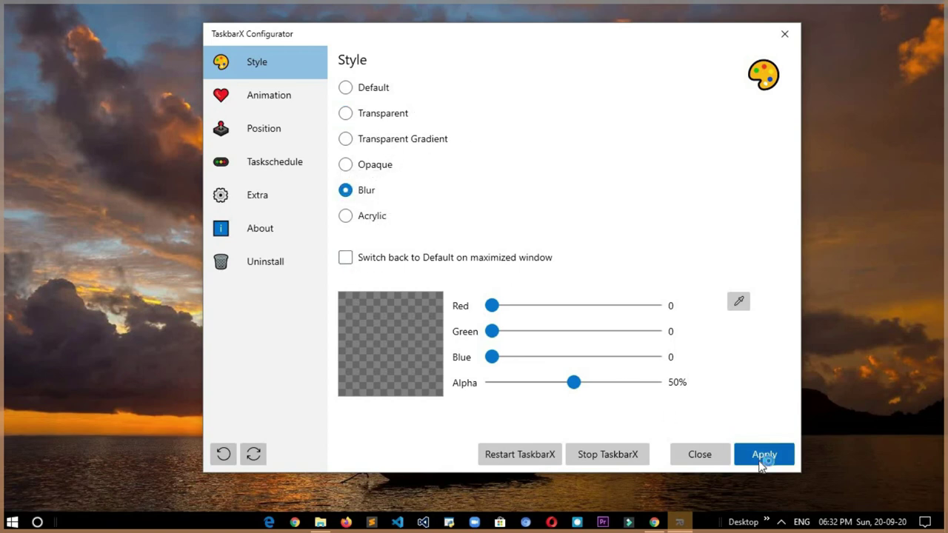
{"action": "left_click", "coordinate": [358, 225]}
{"action": "left_click", "coordinate": [759, 452]}
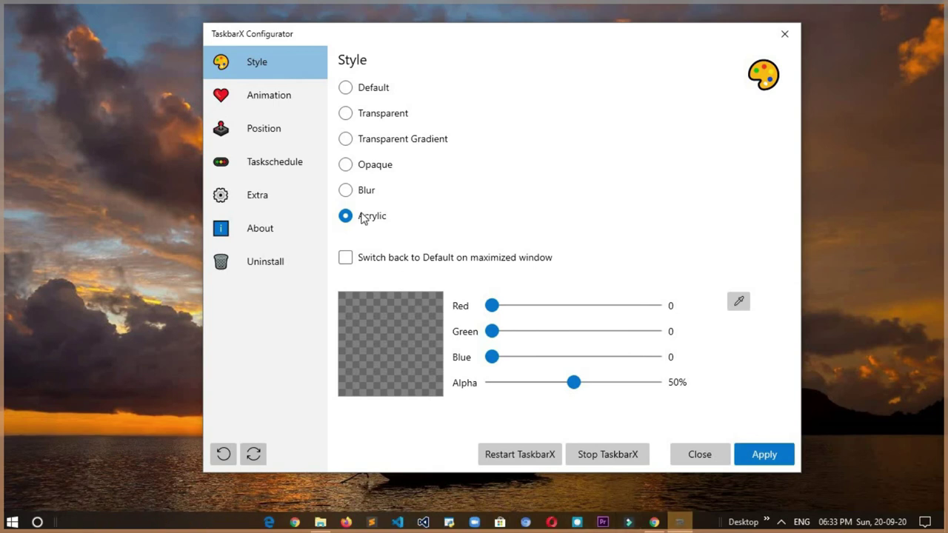
{"action": "left_click", "coordinate": [779, 451]}
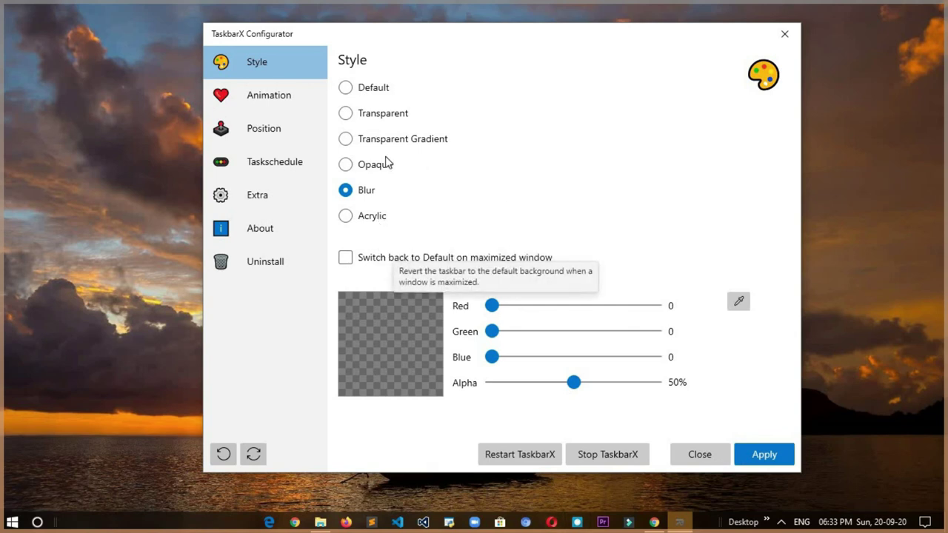
Step: Examine the available taskbar animation styles in TaskbarX Configurator without changing the selected one
{"action": "left_click", "coordinate": [281, 96]}
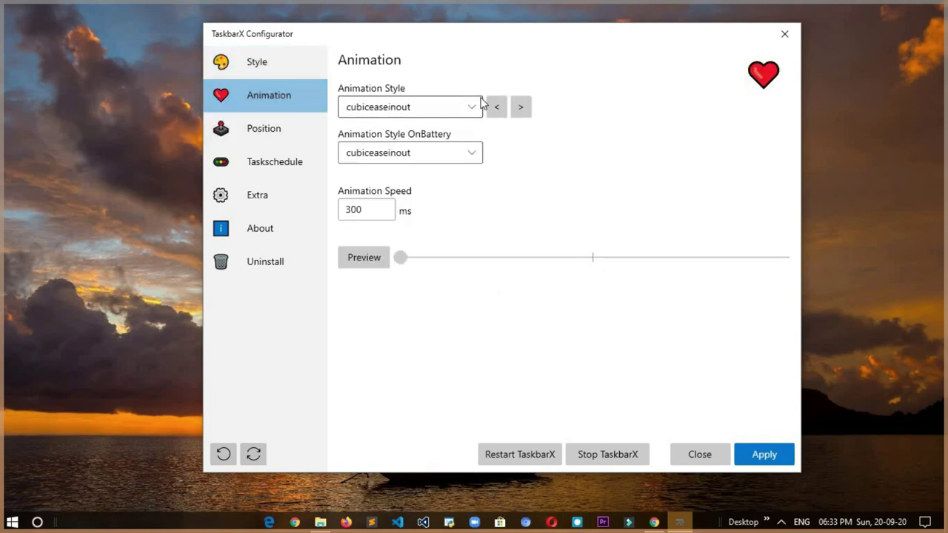
{"action": "left_click", "coordinate": [463, 108]}
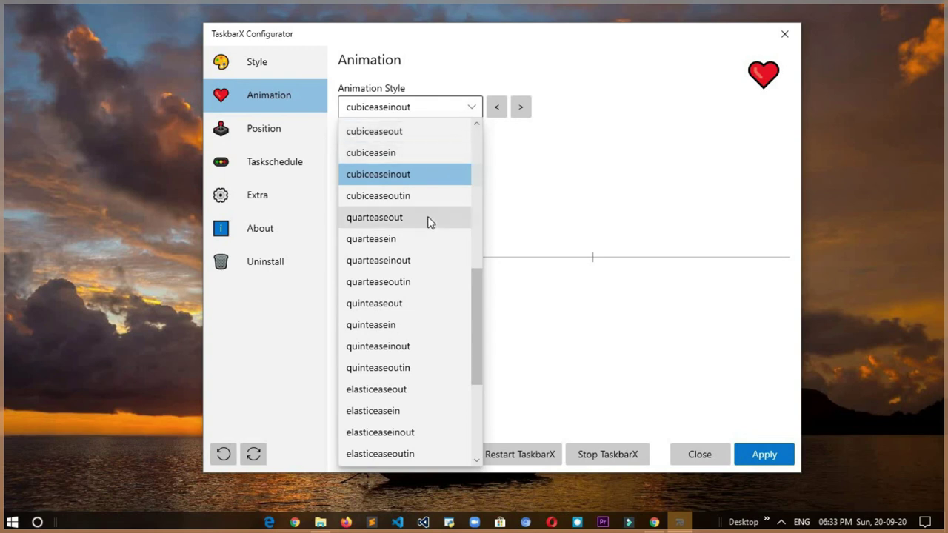
{"action": "left_click", "coordinate": [599, 175]}
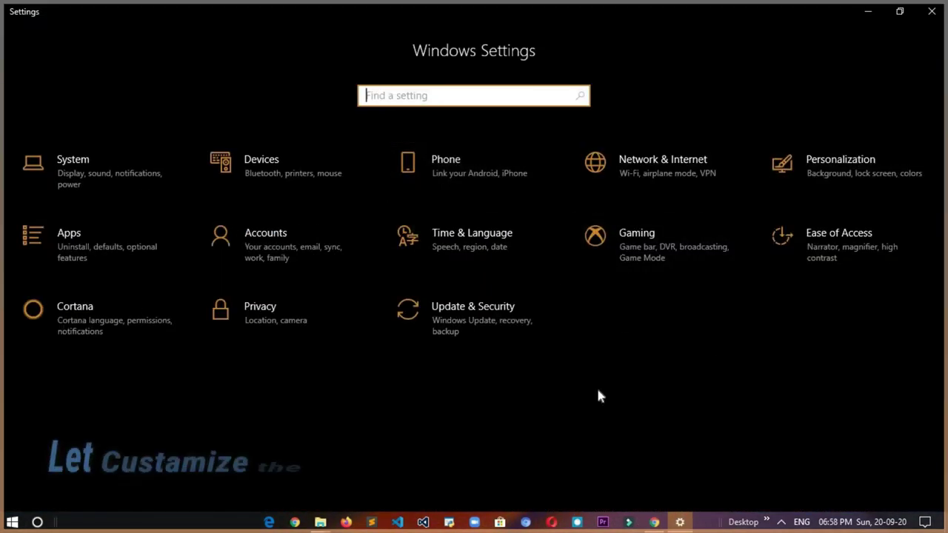
Step: Search Windows Settings for "star", open the Start settings, and turn off showing more tiles on Start
{"action": "left_click", "coordinate": [442, 93]}
{"action": "type", "text": "star"}
{"action": "left_click", "coordinate": [474, 153]}
{"action": "left_click", "coordinate": [252, 99]}
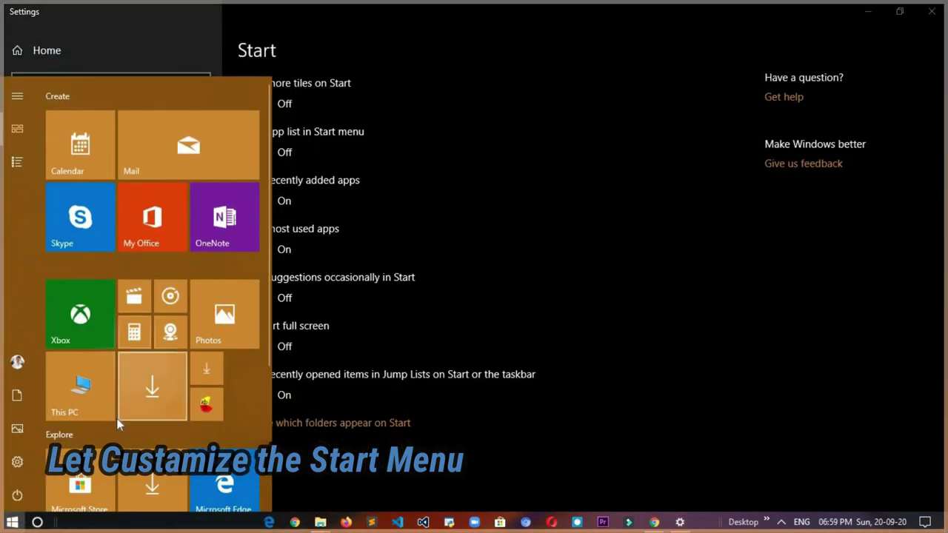
Step: Turn on the app list in the Start menu and toggle the most used apps option off and back on
{"action": "left_click", "coordinate": [254, 152]}
{"action": "left_click", "coordinate": [253, 249]}
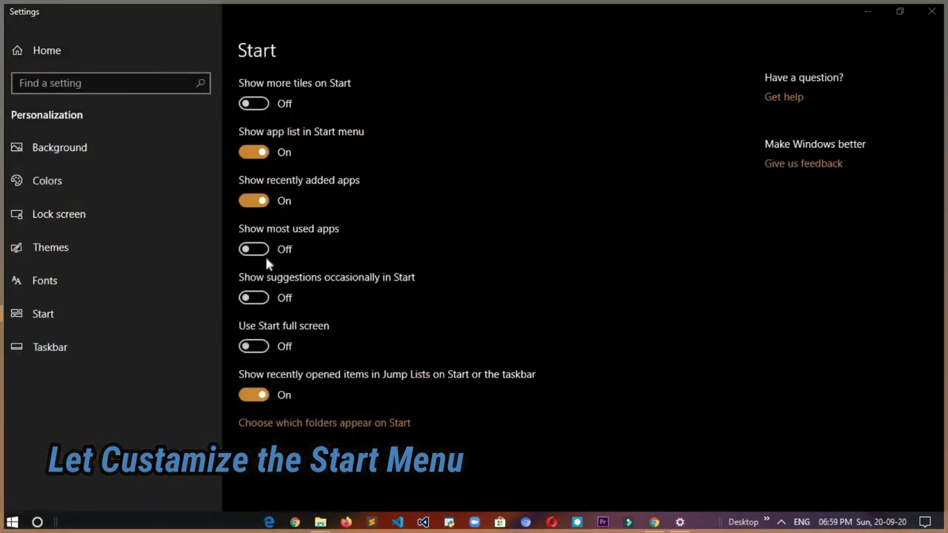
{"action": "left_click", "coordinate": [256, 249]}
Step: Open the Colors page of the Personalization settings
{"action": "left_click", "coordinate": [148, 250]}
{"action": "left_click", "coordinate": [493, 148]}
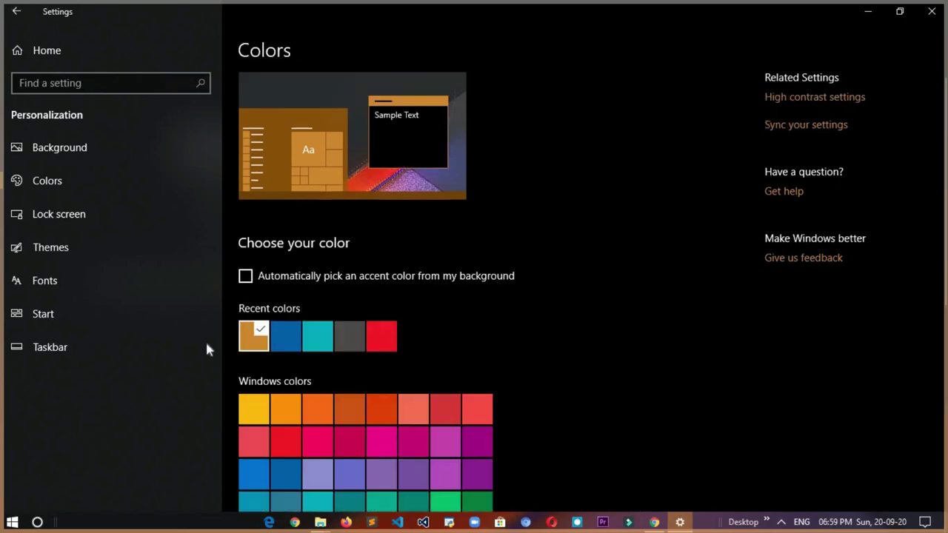